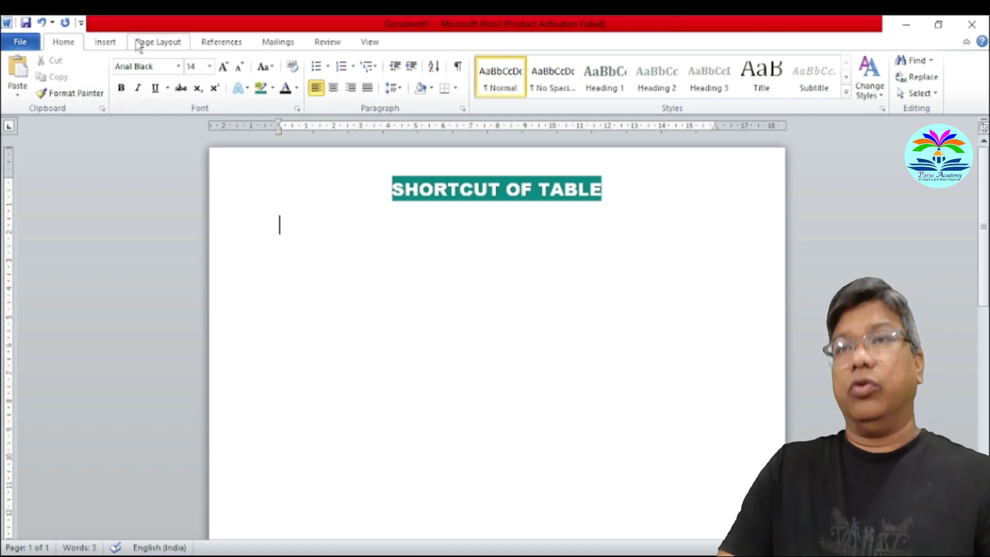
# - Type a +-----+---------+ line below the heading and convert it into a five-column table
pyautogui.click(115, 45)
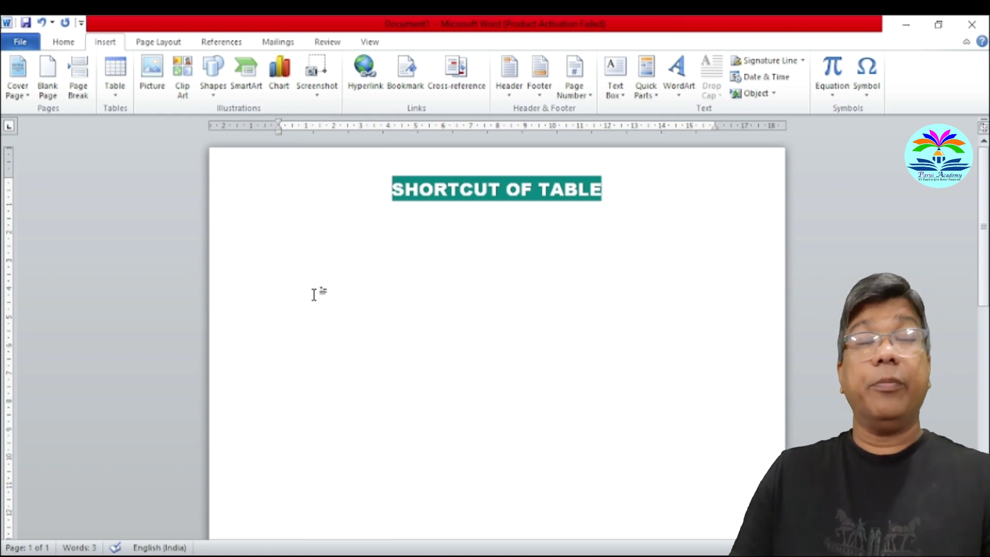
pyautogui.write('+')
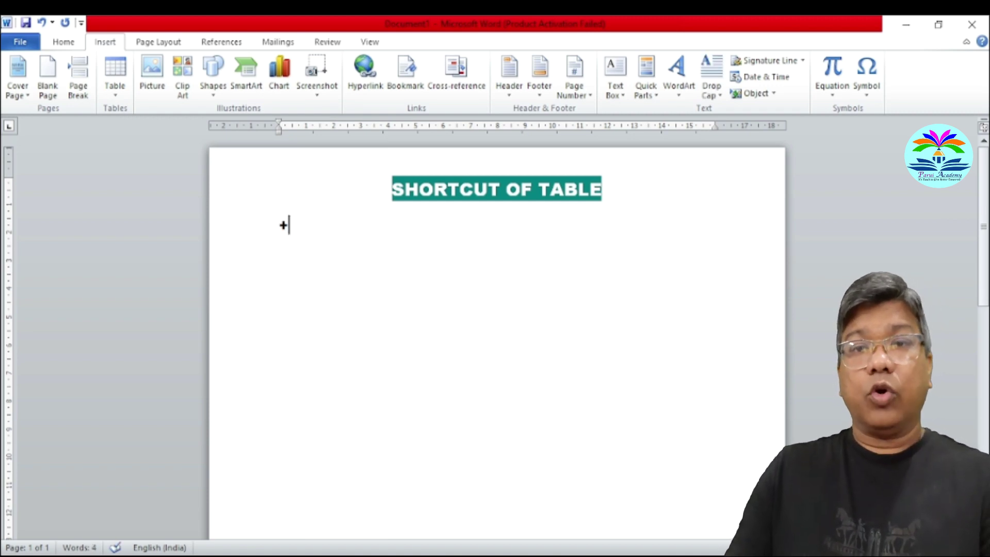
pyautogui.write('-----+')
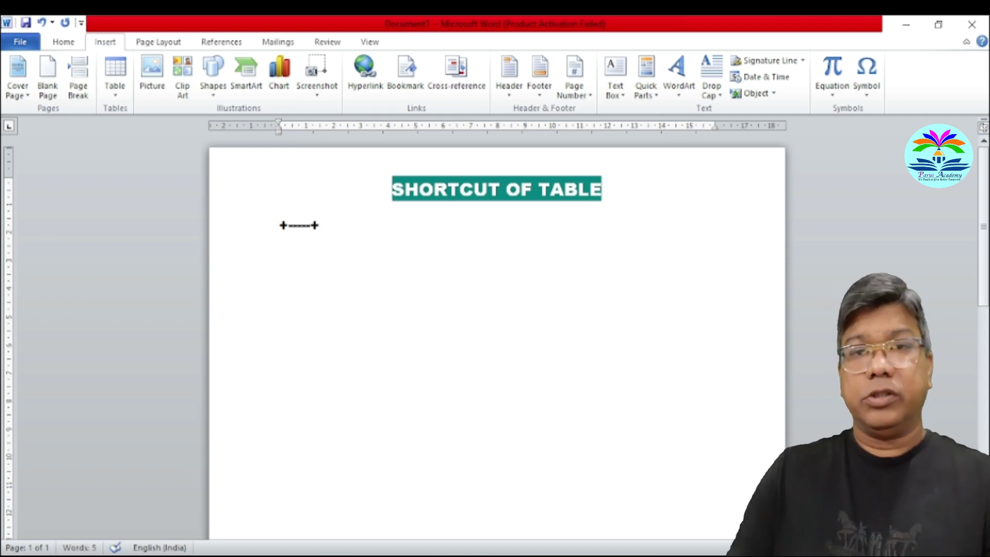
pyautogui.write('--------')
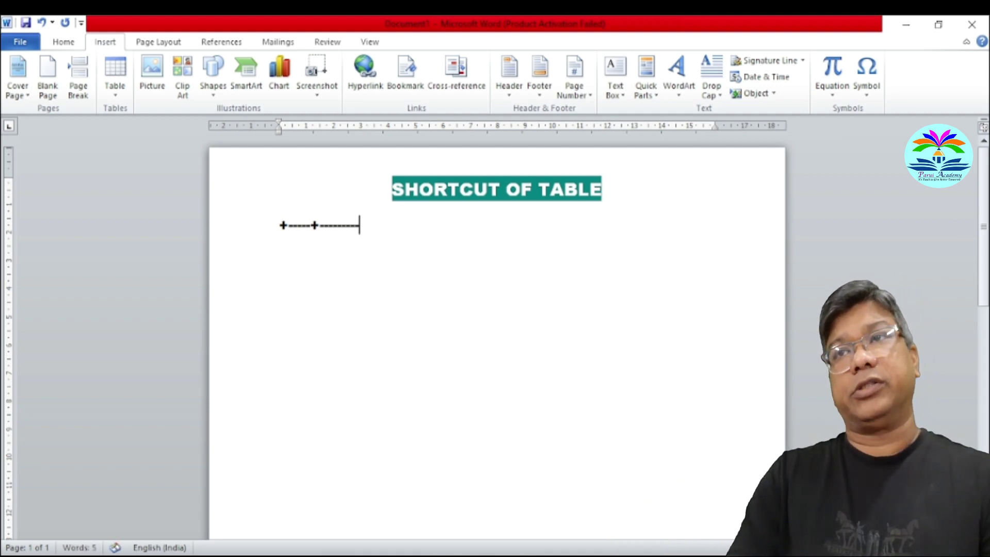
pyautogui.write('-')
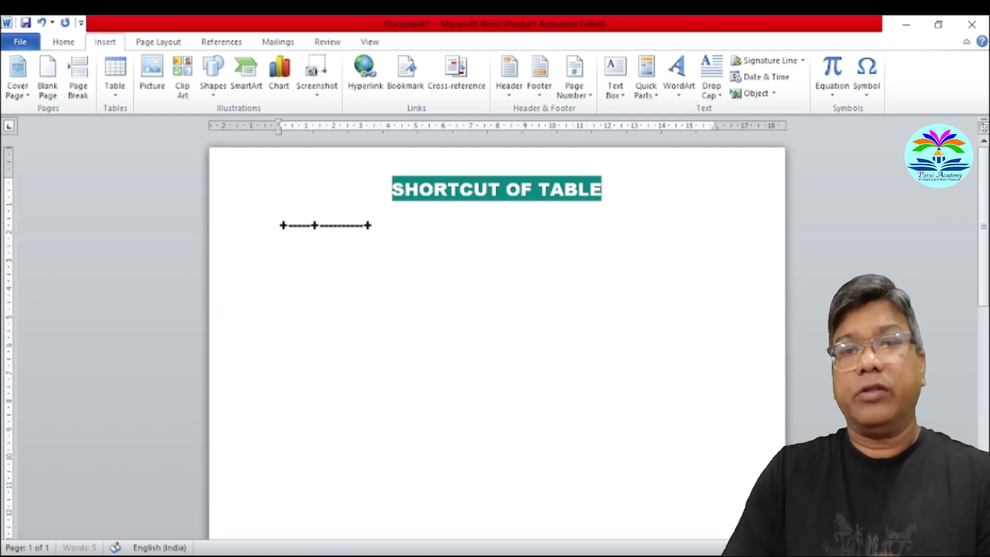
pyautogui.write('---------')
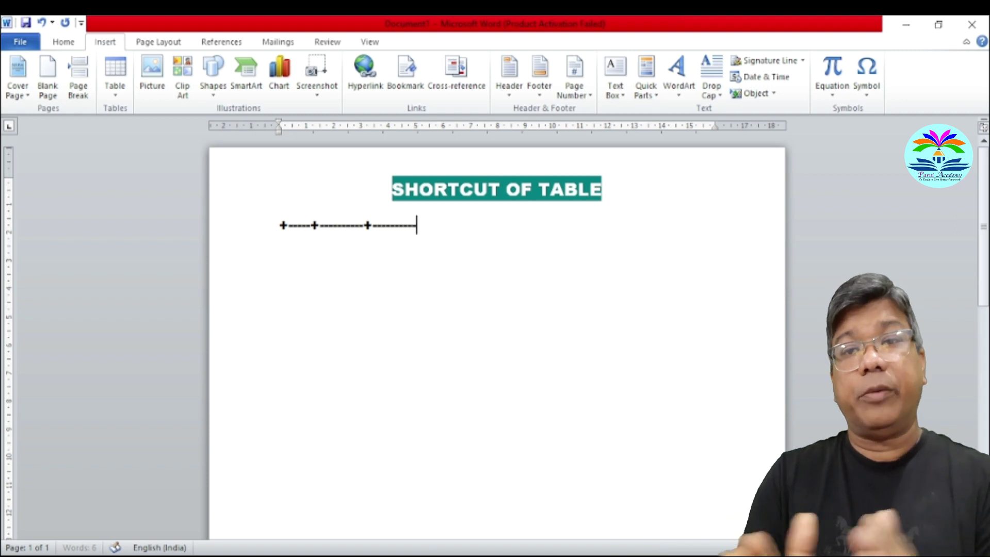
pyautogui.write('+---------+')
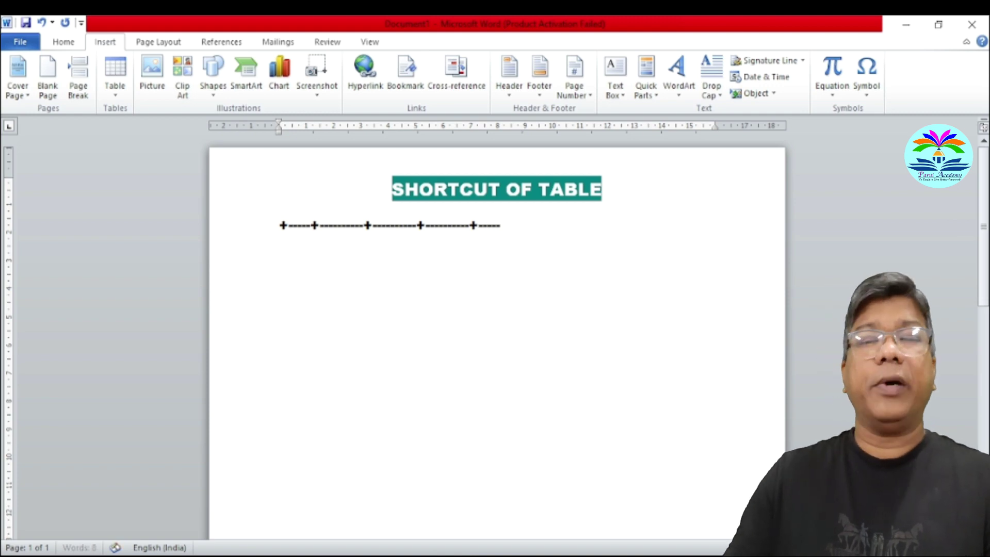
pyautogui.write('--------+')
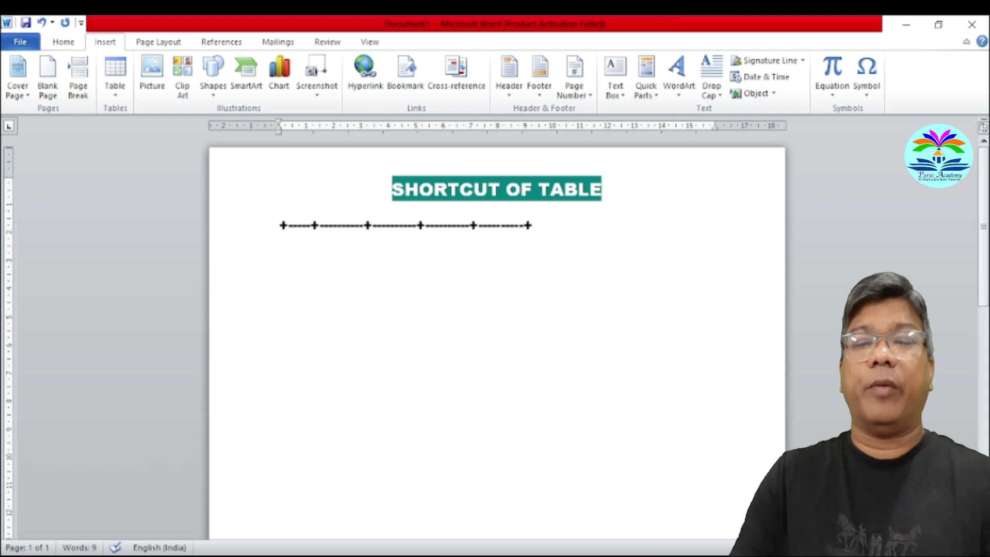
pyautogui.press('Return')
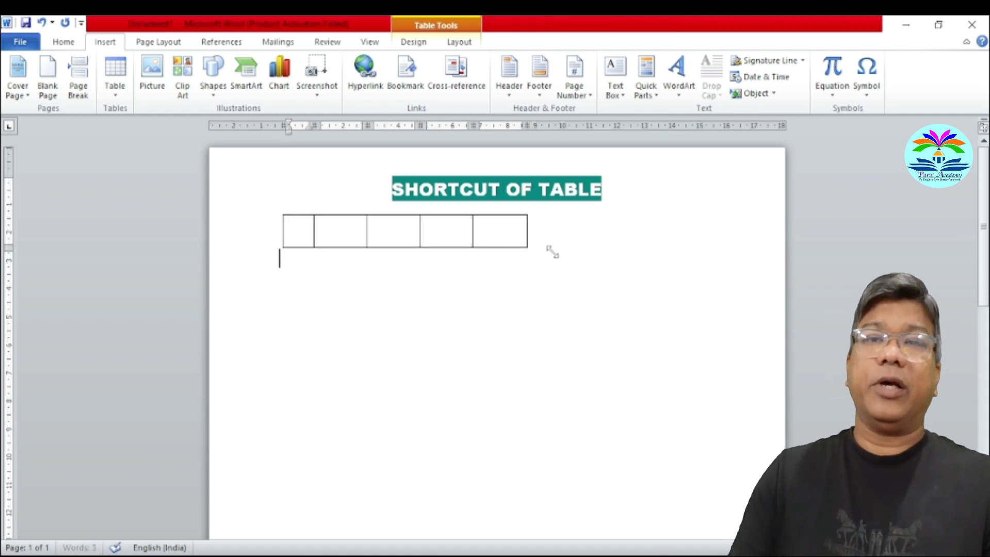
# - Widen the new five-column table across the page
pyautogui.click(706, 250)
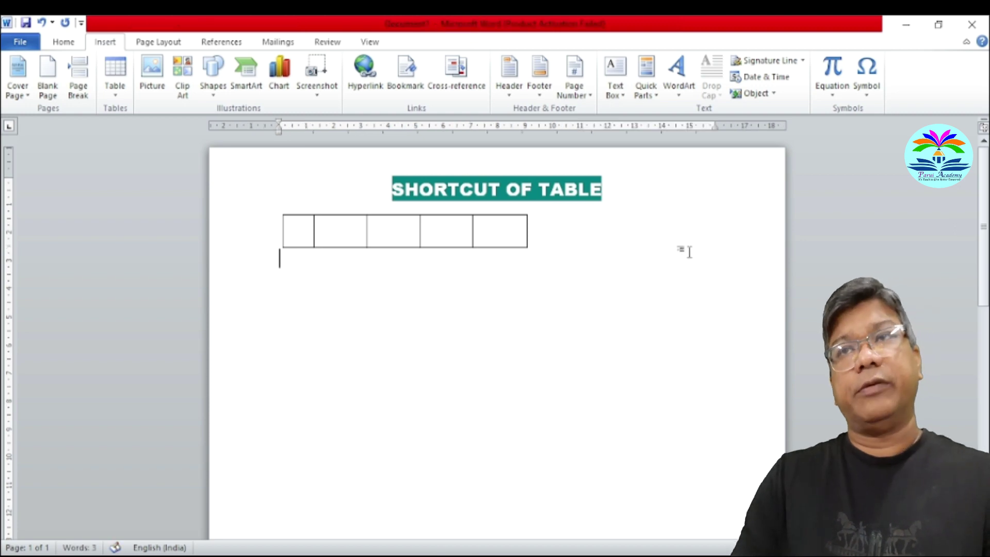
pyautogui.click(510, 237)
pyautogui.moveTo(529, 251); pyautogui.dragTo(736, 247)
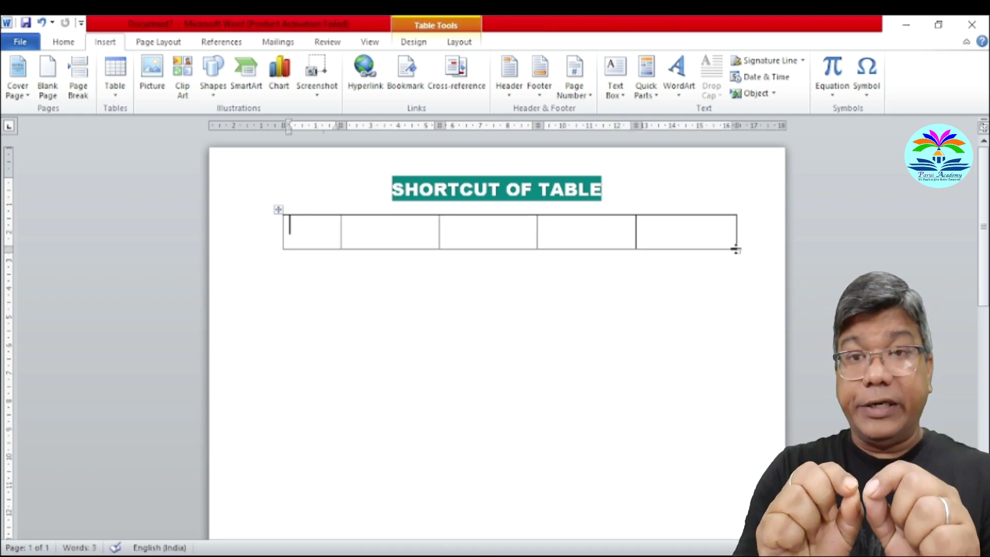
pyautogui.click(290, 233)
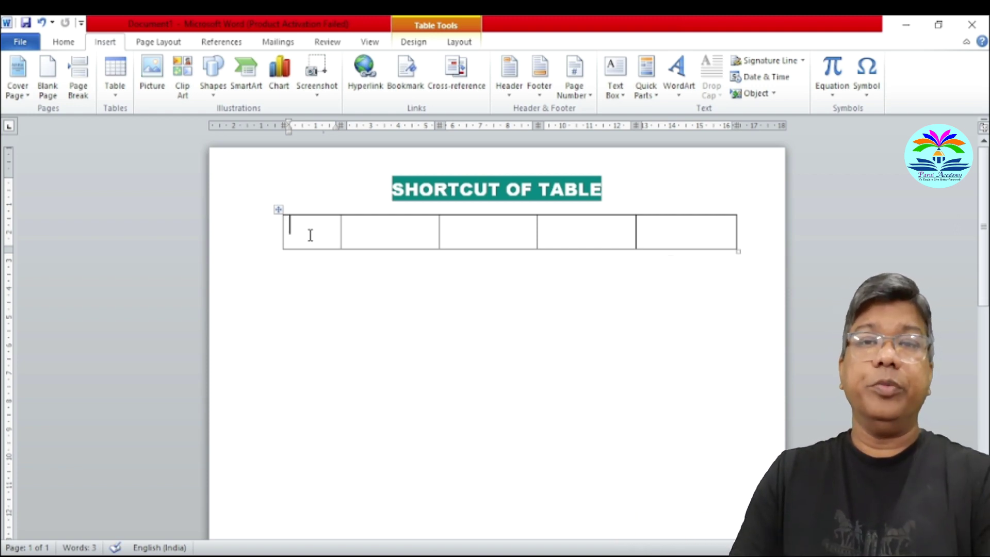
# - Enter the headers Class, History, Geo., Math, Total and add an empty row below
pyautogui.write('Class')
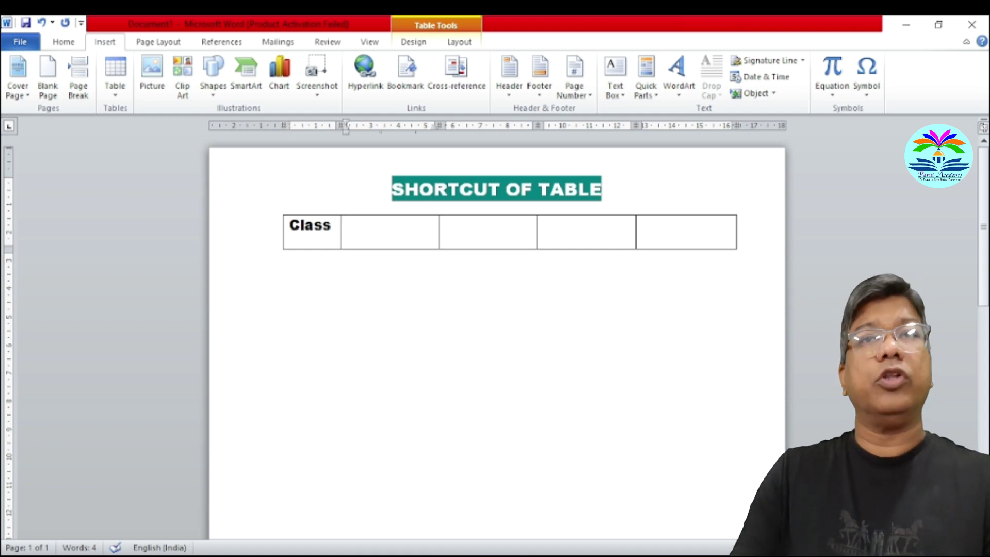
pyautogui.press('Tab')
pyautogui.write('History')
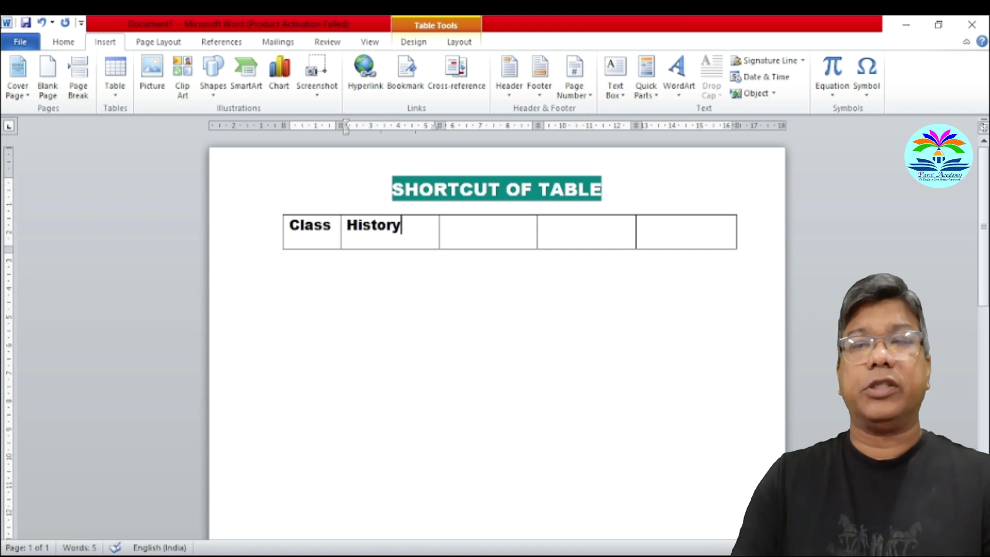
pyautogui.press('Tab')
pyautogui.write('Geo')
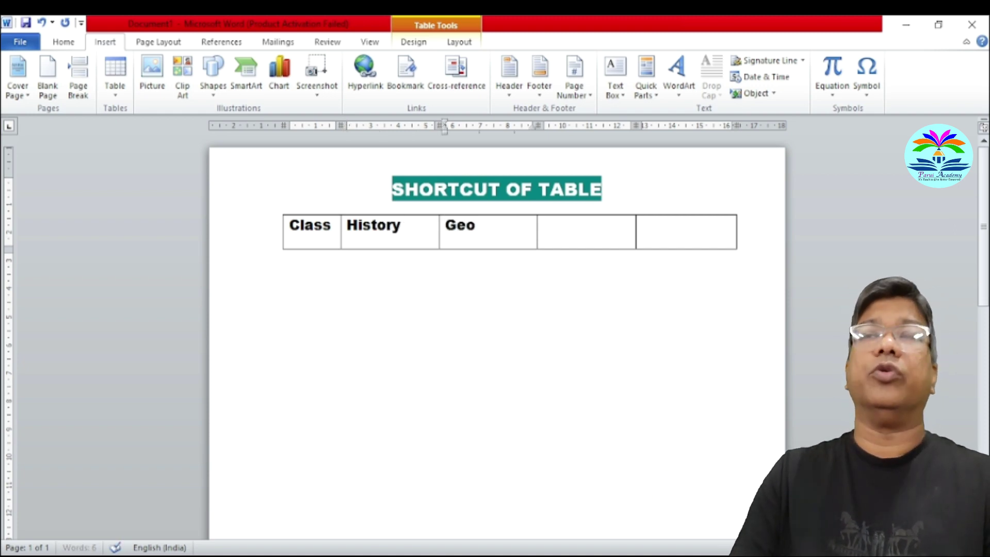
pyautogui.press('Tab')
pyautogui.write('Math')
pyautogui.press('Tab')
pyautogui.write('Total')
pyautogui.press('Tab')
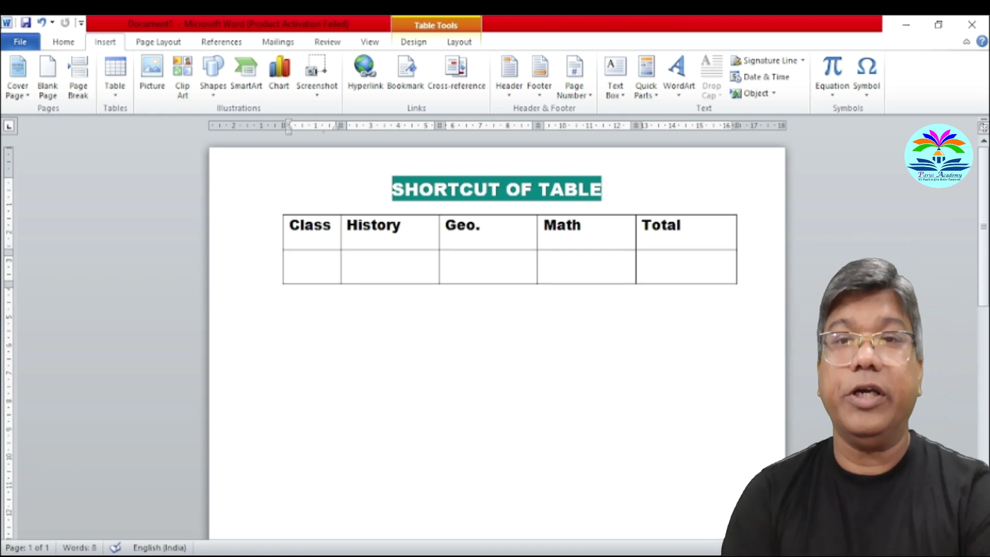
# - Fill in the VII row and start the VI row with its marks
pyautogui.write('VII')
pyautogui.press('Tab')
pyautogui.write('78')
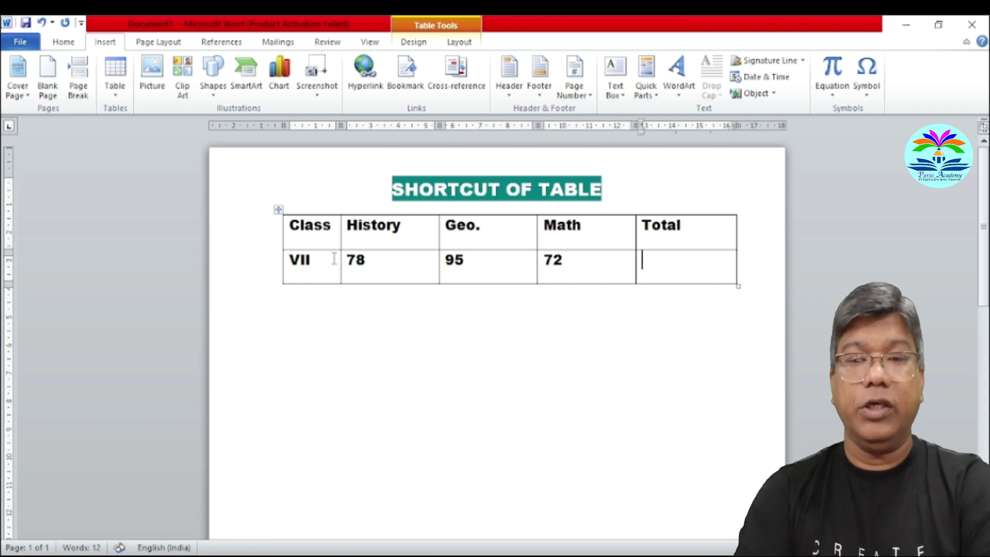
pyautogui.press('Tab')
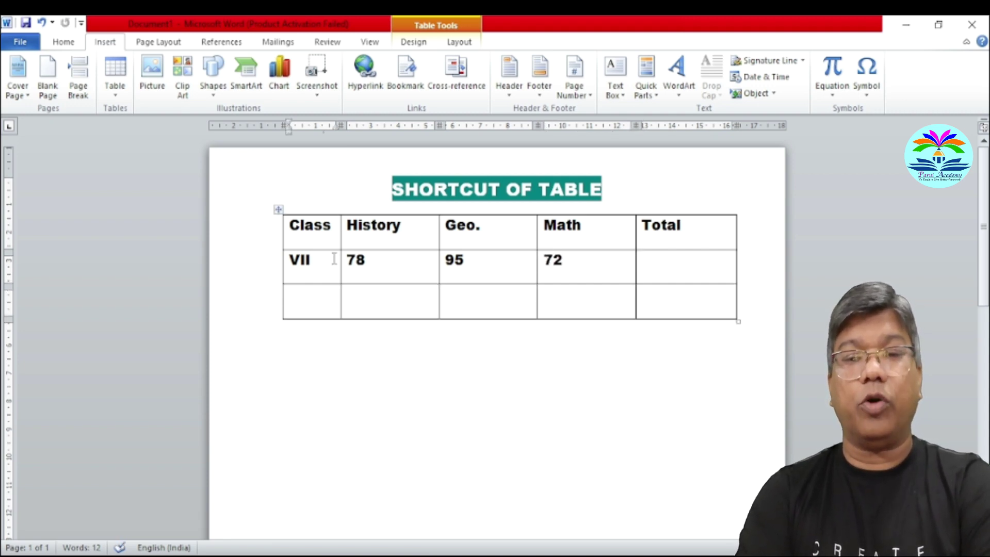
pyautogui.write('V')
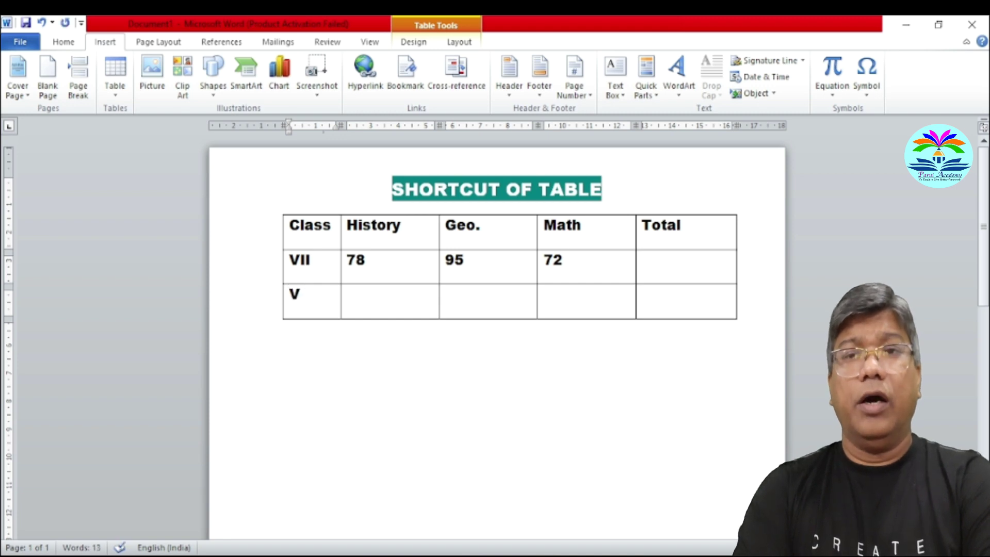
pyautogui.write('I')
pyautogui.press('Tab')
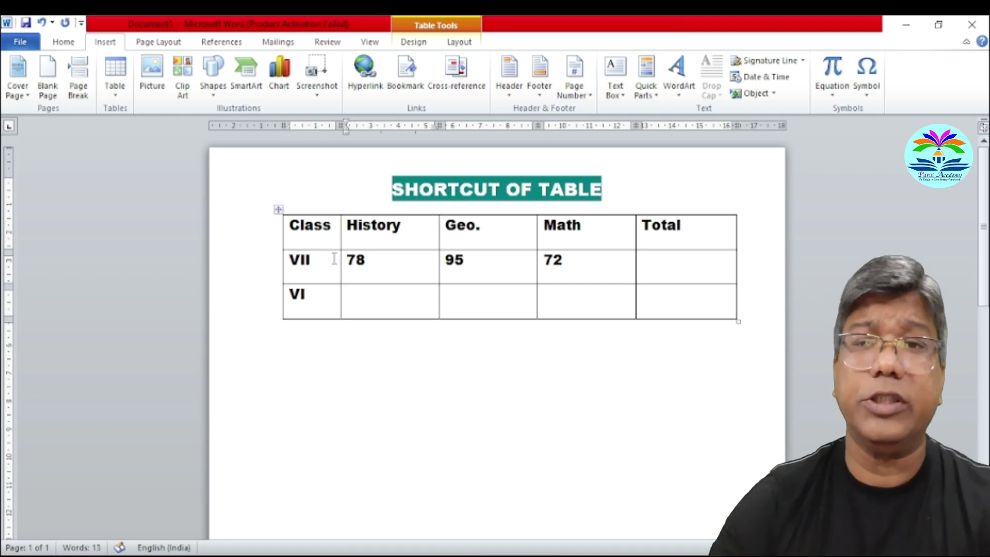
pyautogui.write('91')
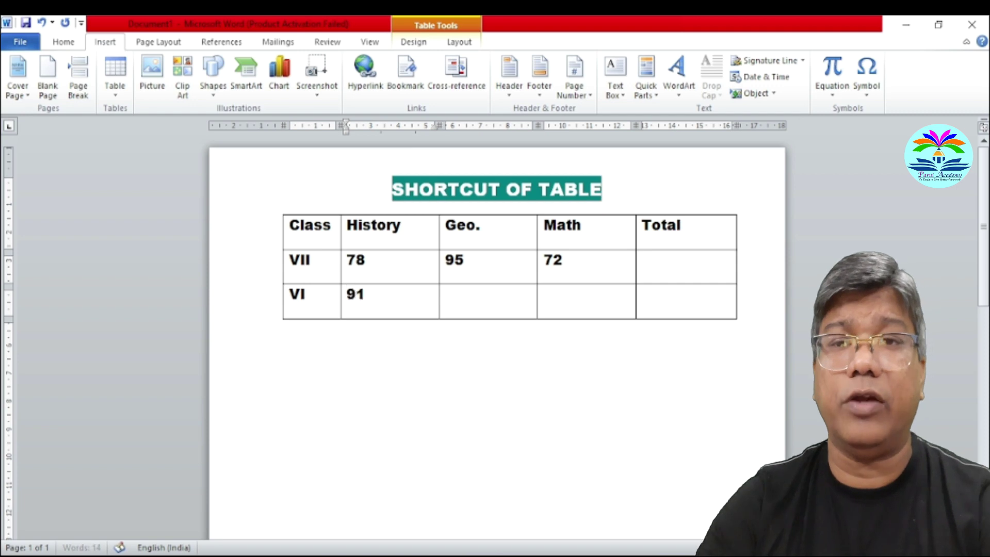
pyautogui.write('2')
pyautogui.press('Tab')
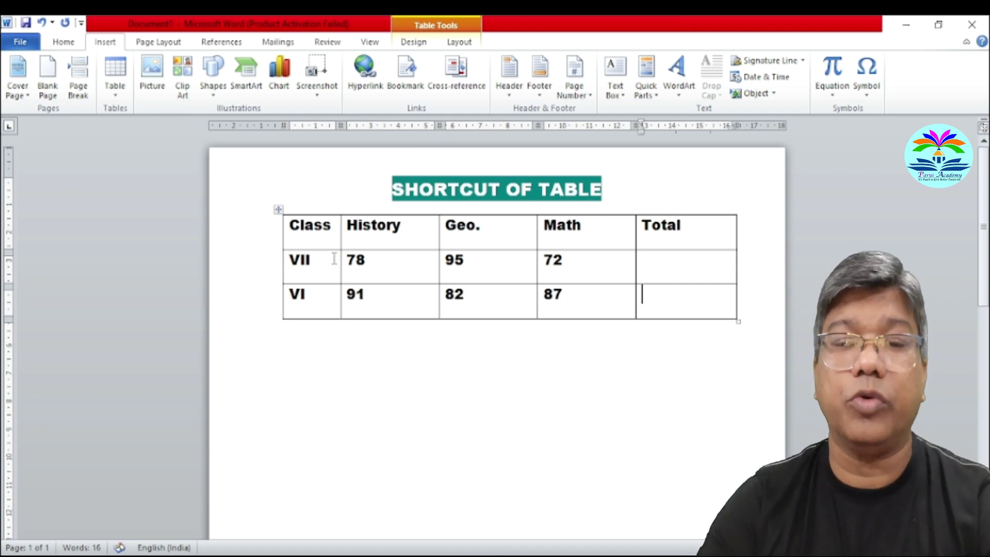
pyautogui.press('Tab')
# - Fill the next row with marks 81, 71 and 96, then add another row
pyautogui.write('V')
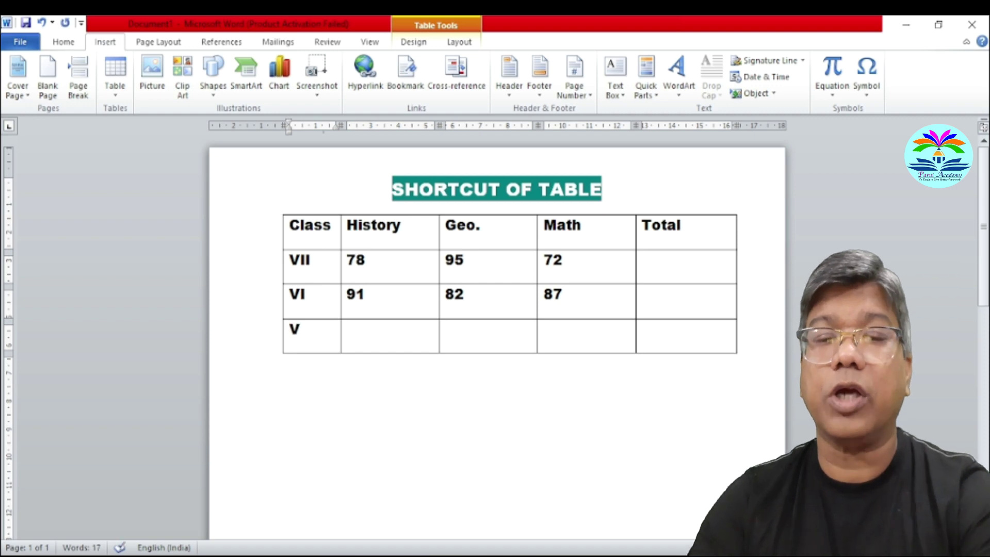
pyautogui.press('Tab')
pyautogui.write('81')
pyautogui.press('Tab')
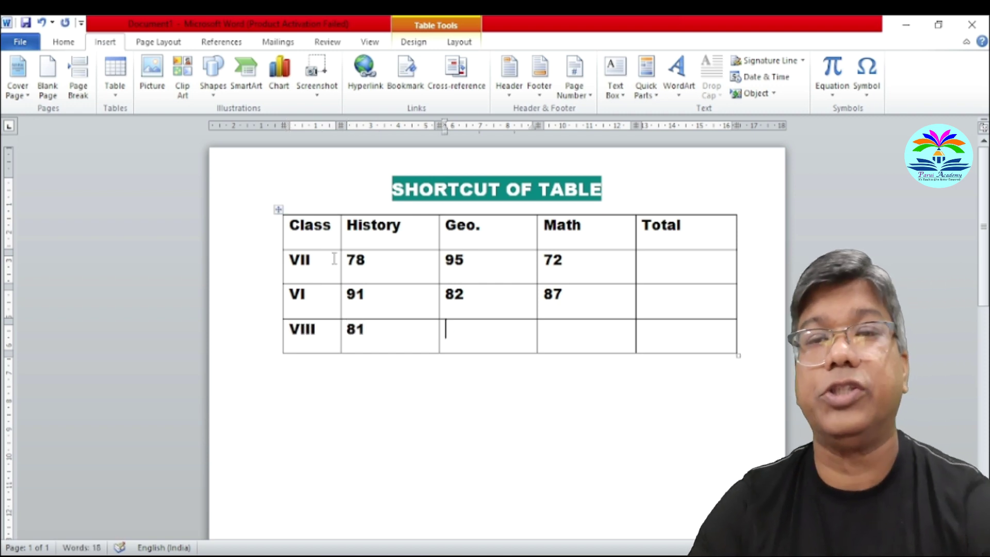
pyautogui.write('71')
pyautogui.press('Tab')
pyautogui.press('Tab')
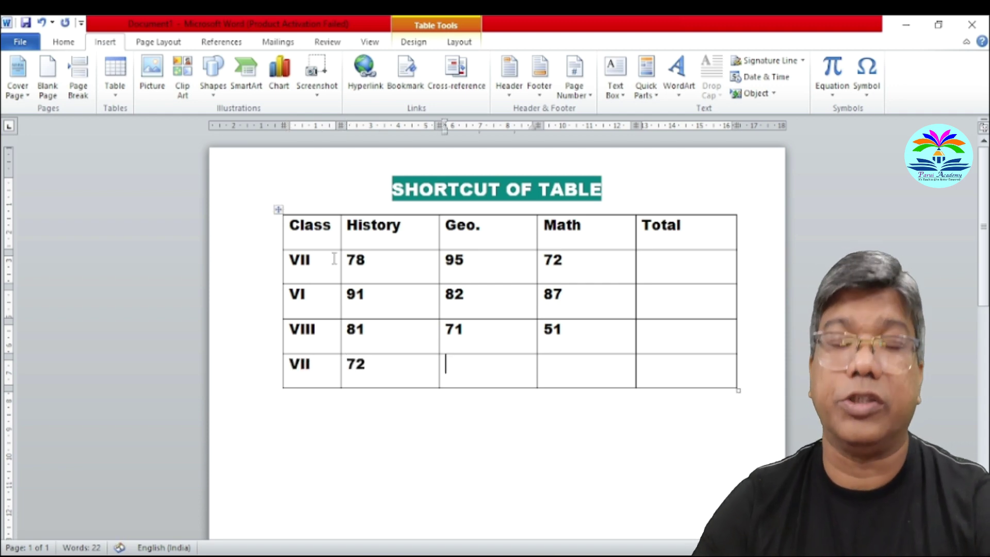
pyautogui.write('6')
pyautogui.press('Tab')
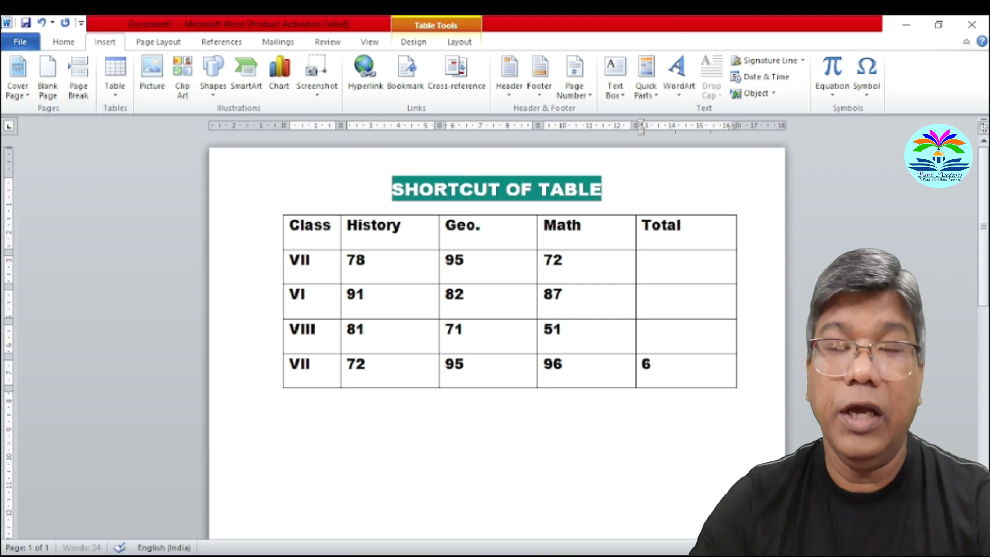
pyautogui.press('Tab')
# - Add row VI with marks 88, 77, 87 and row VIII with 99, 98
pyautogui.write('VI ')
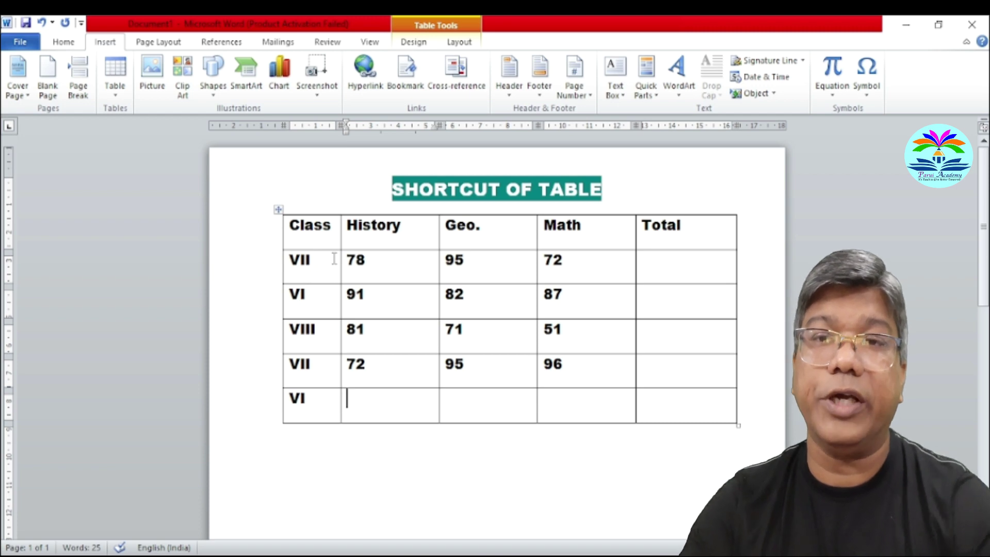
pyautogui.write('88')
pyautogui.press('Tab')
pyautogui.write('77')
pyautogui.press('Tab')
pyautogui.write('87')
pyautogui.press('Tab')
pyautogui.press('Tab')
pyautogui.write('VIII')
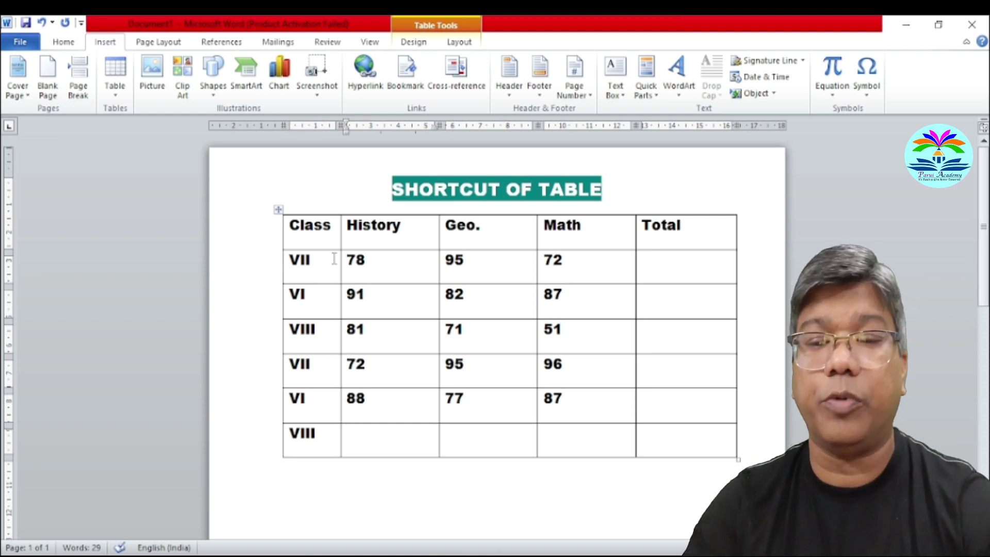
pyautogui.press('Tab')
pyautogui.write('99')
pyautogui.write('98')
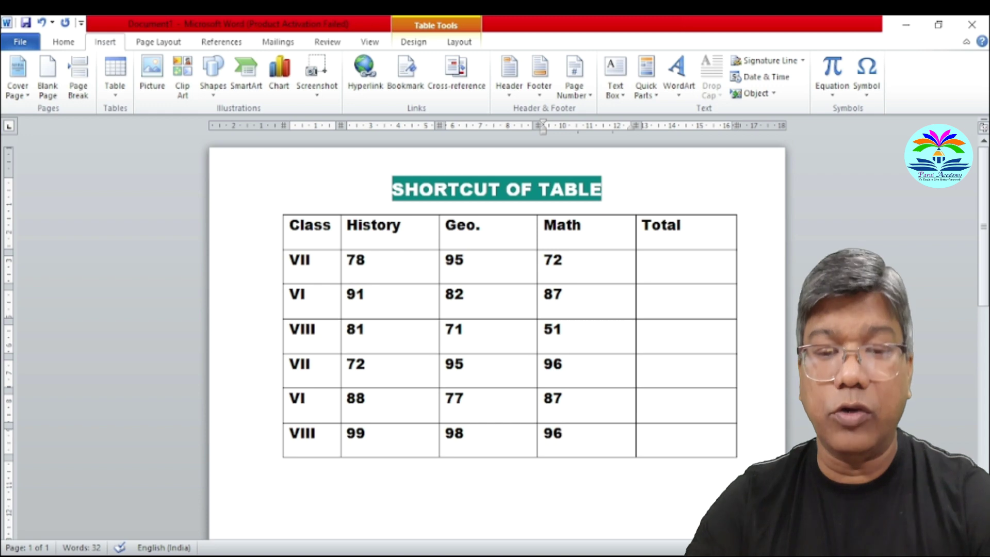
pyautogui.press('Tab')
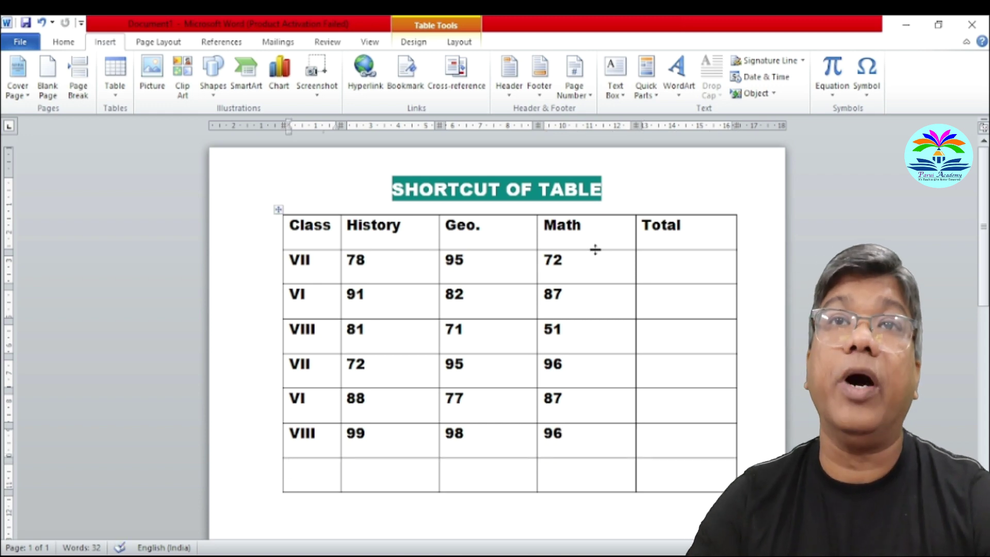
# - Leave exactly one blank row below the six filled class rows
pyautogui.click(692, 260)
pyautogui.hotkey('ctrl', 'z')
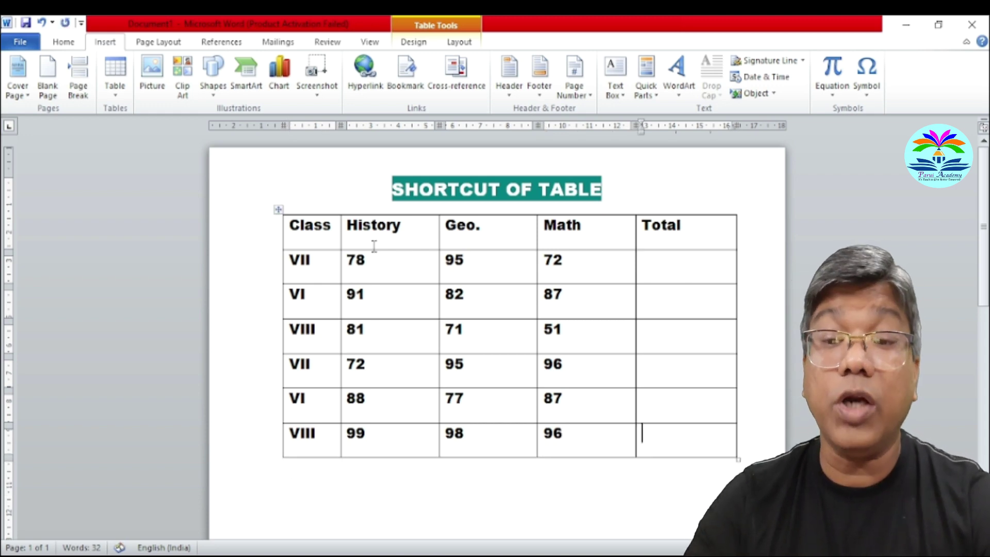
pyautogui.press('Tab')
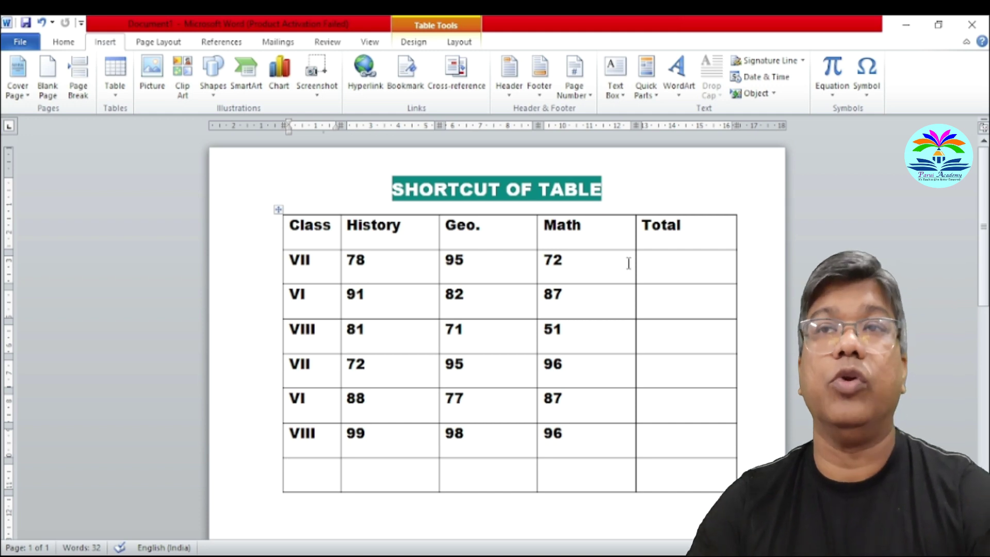
pyautogui.hotkey('ctrl', 'z')
pyautogui.press('Tab')
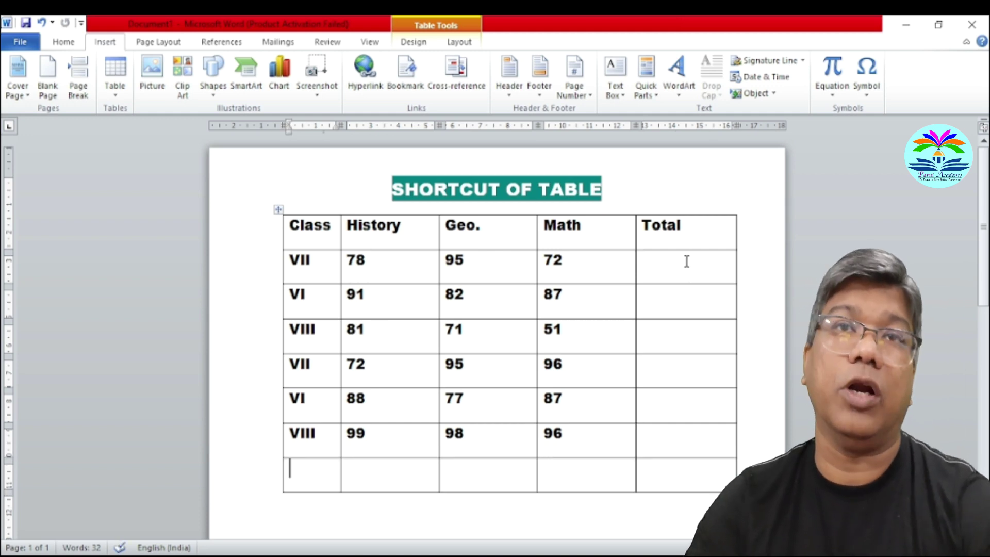
pyautogui.hotkey('ctrl', 'z')
pyautogui.press('Tab')
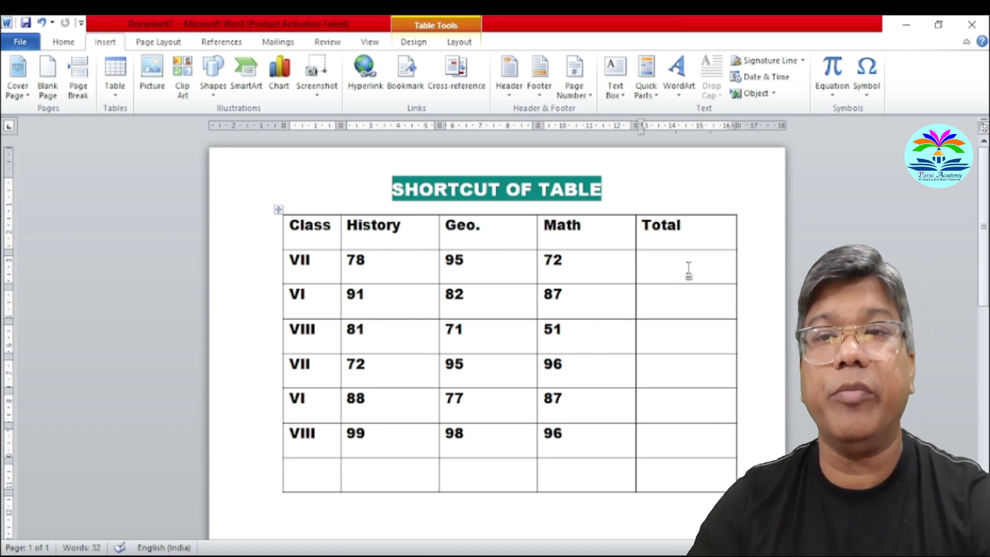
pyautogui.hotkey('ctrl', 'z')
pyautogui.press('Tab')
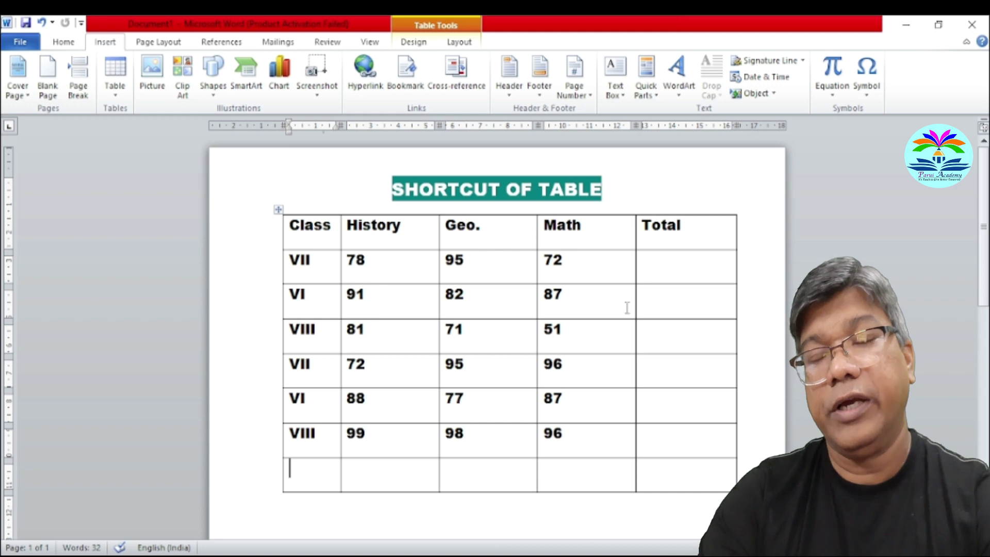
pyautogui.click(688, 268)
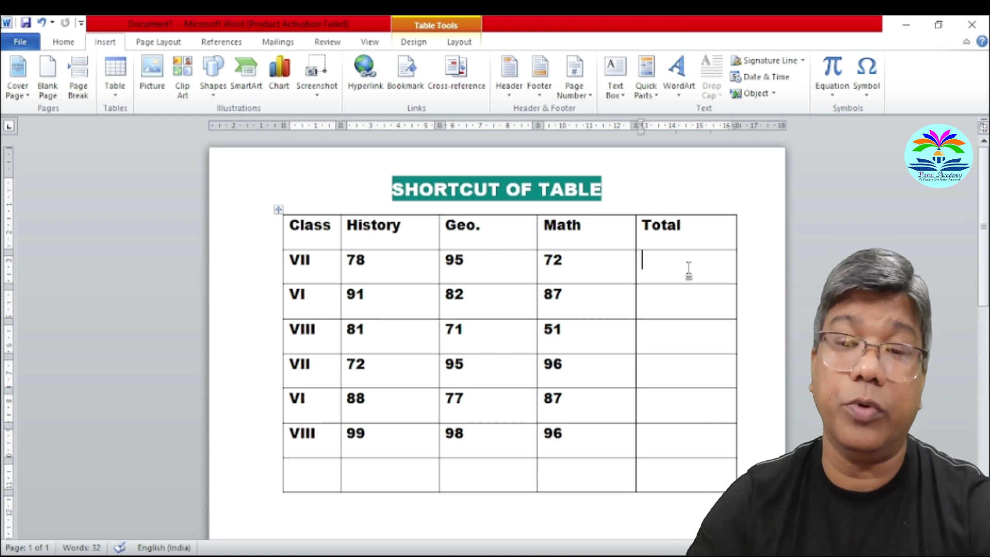
pyautogui.hotkey('ctrl', 'z')
pyautogui.press('Tab')
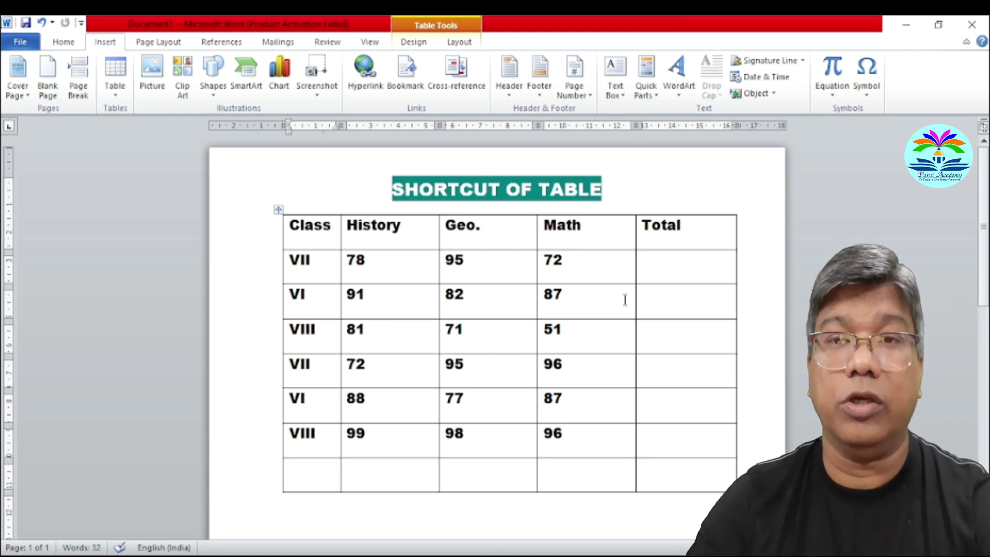
pyautogui.click(687, 261)
pyautogui.hotkey('ctrl', 'z')
pyautogui.press('Tab')
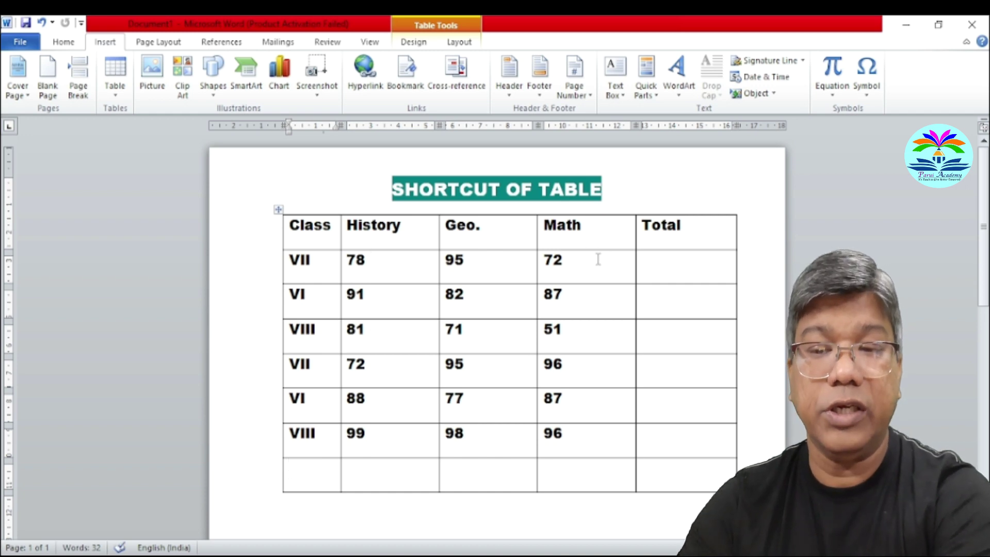
pyautogui.click(685, 261)
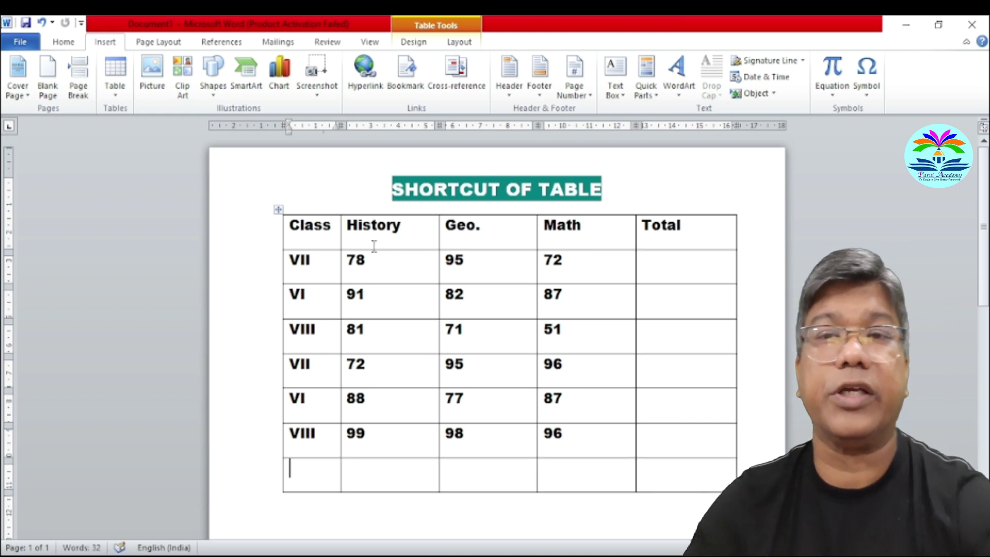
pyautogui.click(686, 262)
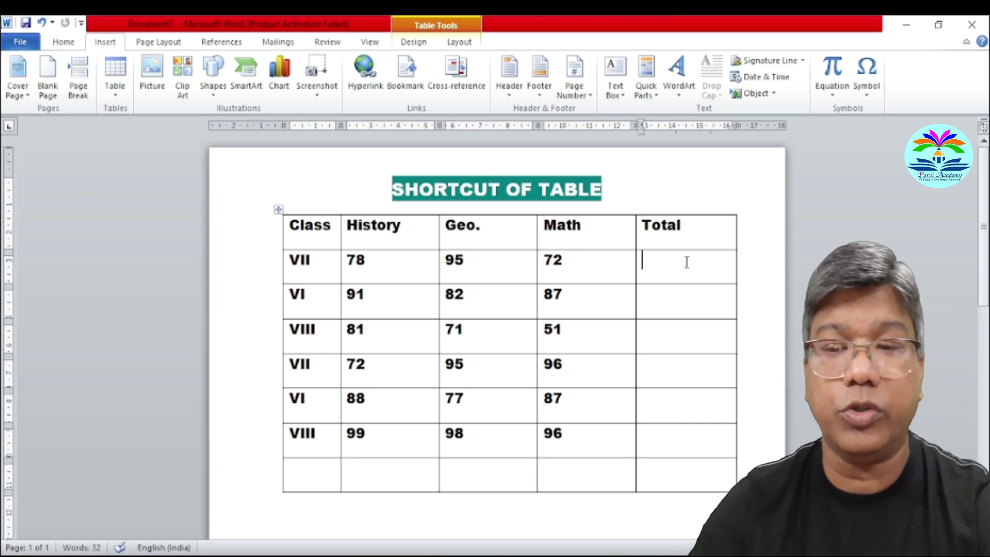
# - Insert a { =SUM(LEFT) } field into the first VII row's Total cell and select it
pyautogui.hotkey('ctrl', 'z')
pyautogui.press('Tab')
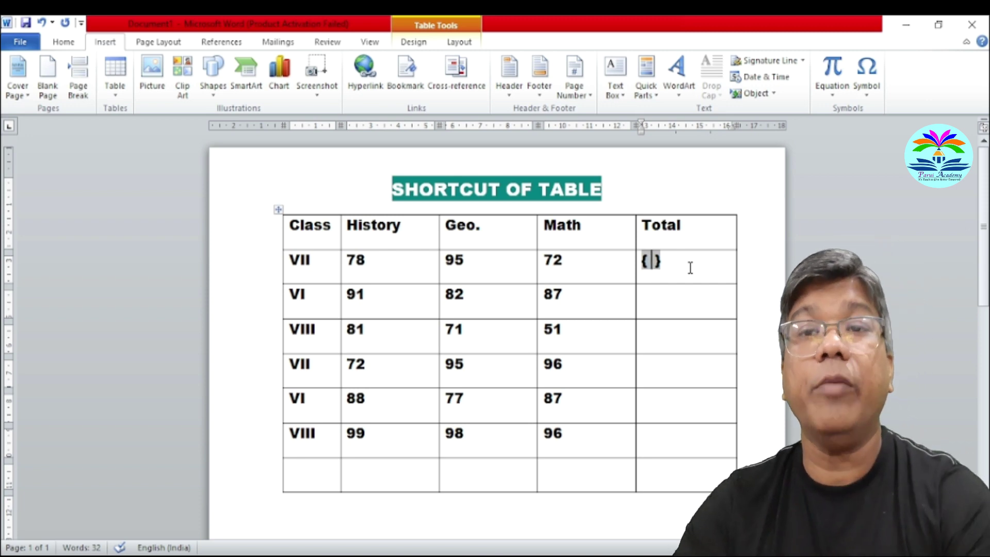
pyautogui.write('=SUM')
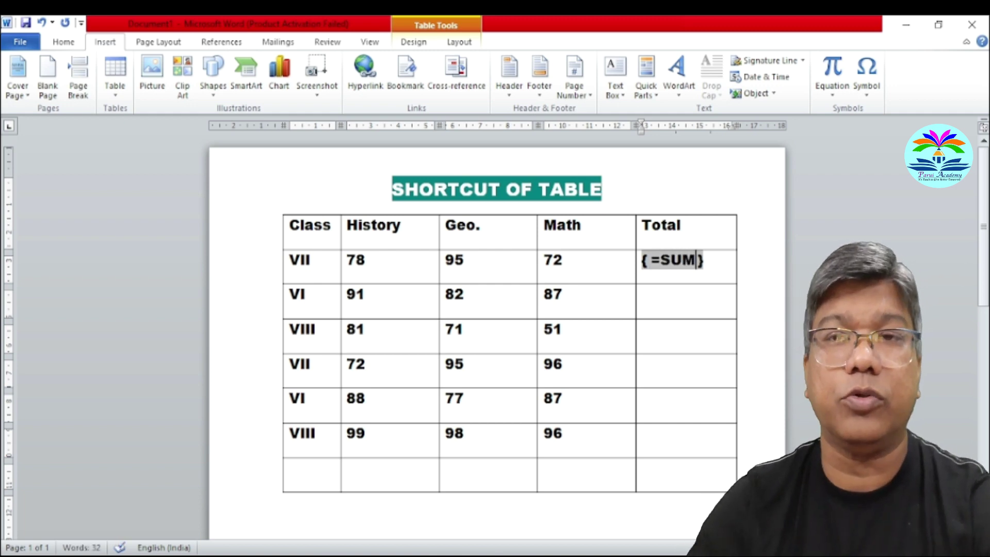
pyautogui.write('(L')
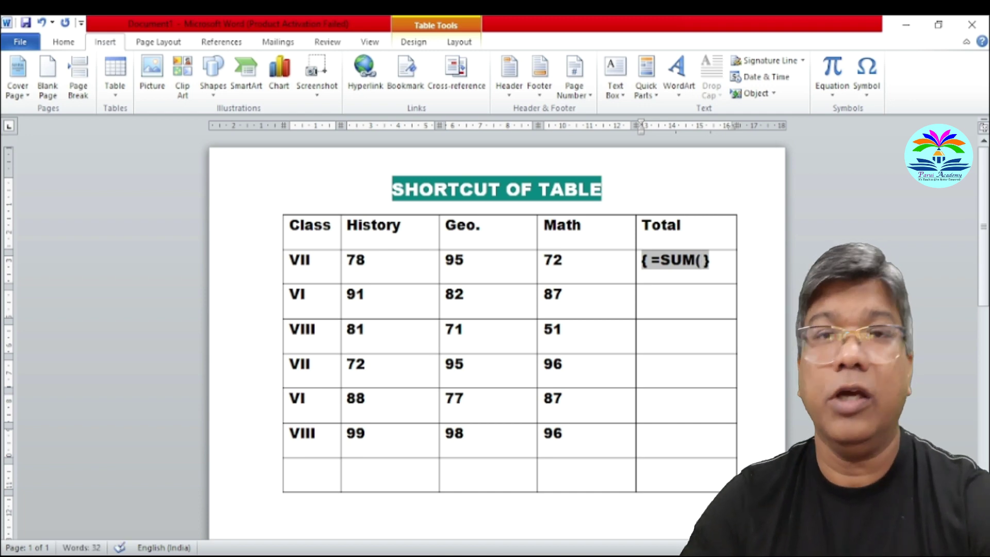
pyautogui.write('EFT')
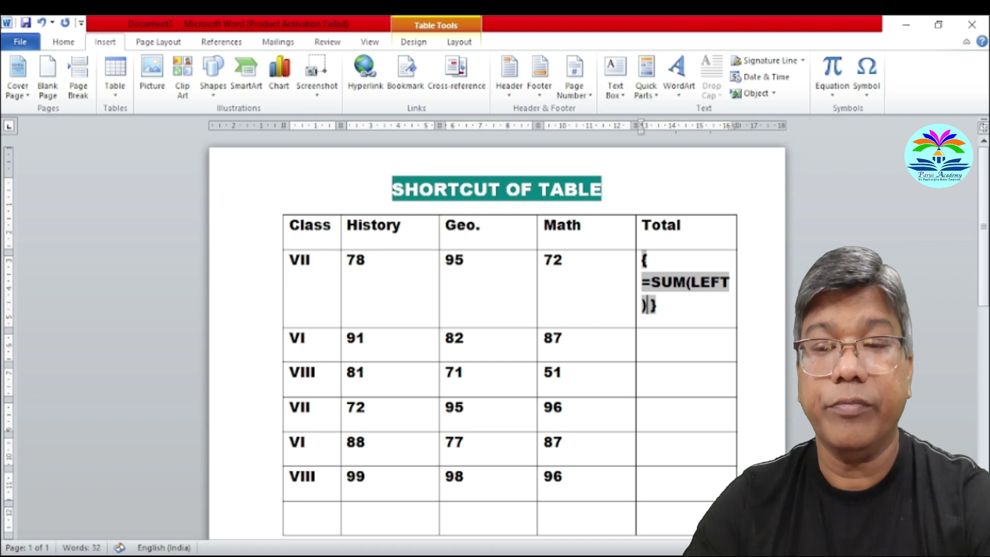
pyautogui.press('Return')
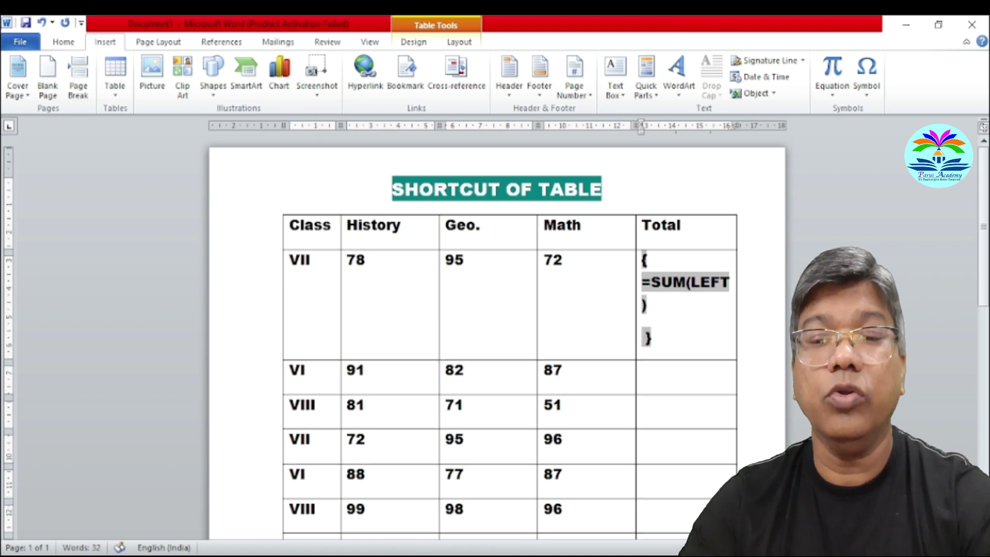
pyautogui.press('BackSpace')
pyautogui.click(670, 301)
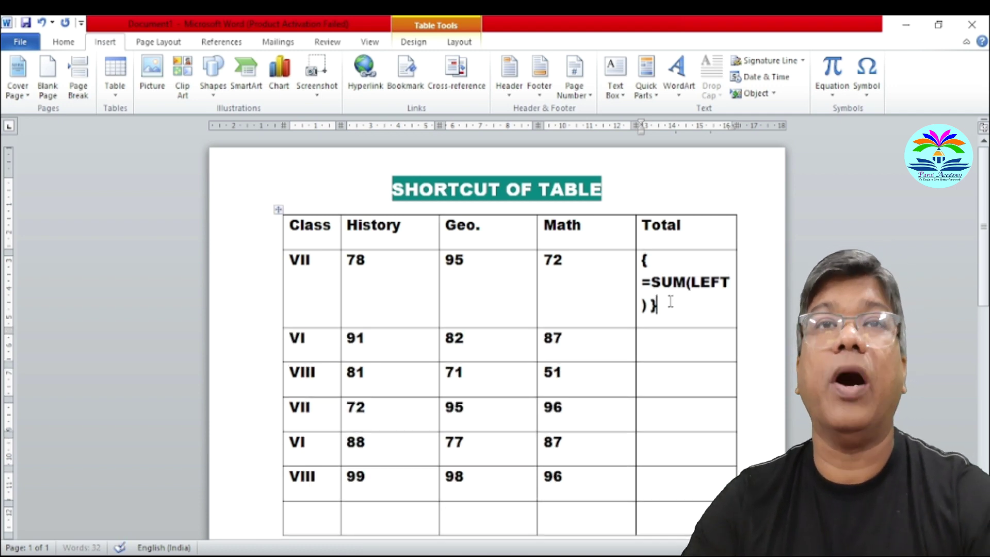
pyautogui.press('Return')
pyautogui.press('BackSpace')
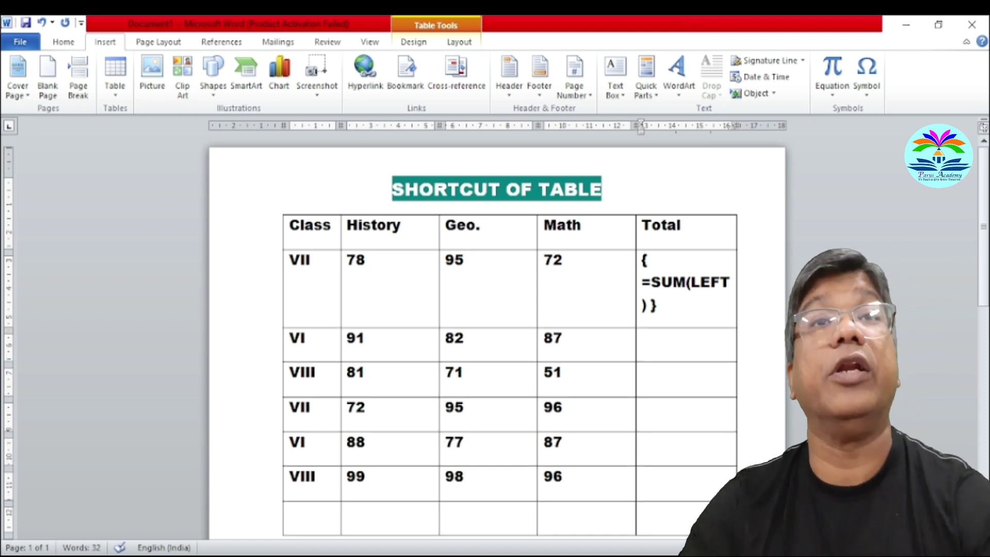
pyautogui.tripleClick(664, 301)
pyautogui.click(83, 44)
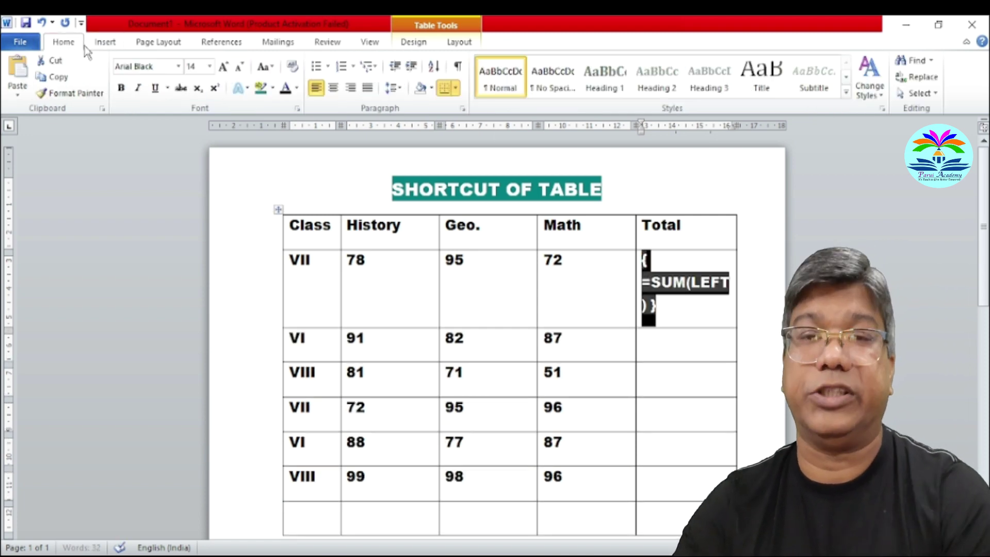
# - Shrink the field's font and update it so the VII Total reads 245
pyautogui.click(240, 67)
pyautogui.click(240, 67)
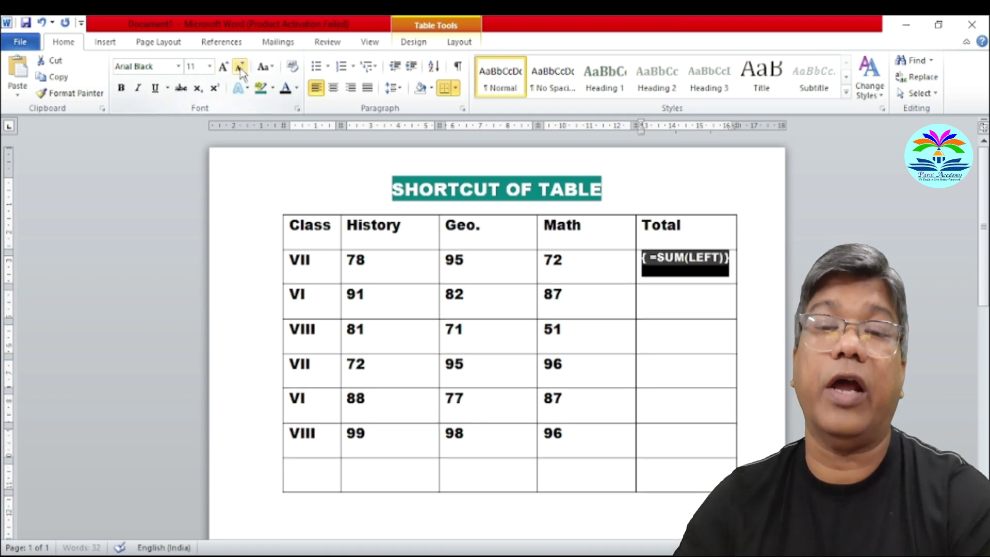
pyautogui.click(728, 261)
pyautogui.click(731, 261)
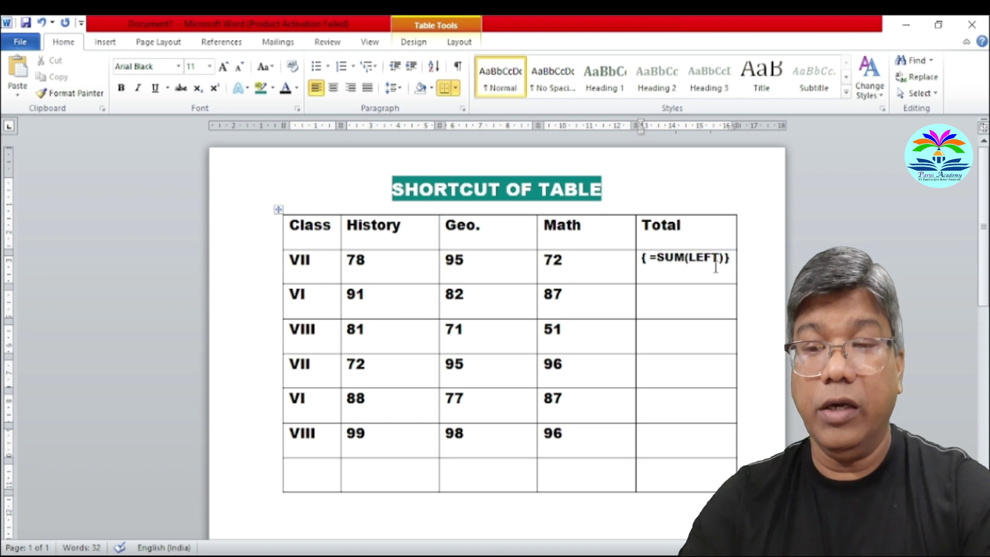
pyautogui.hotkey('shift', 'Left')
pyautogui.press('F9')
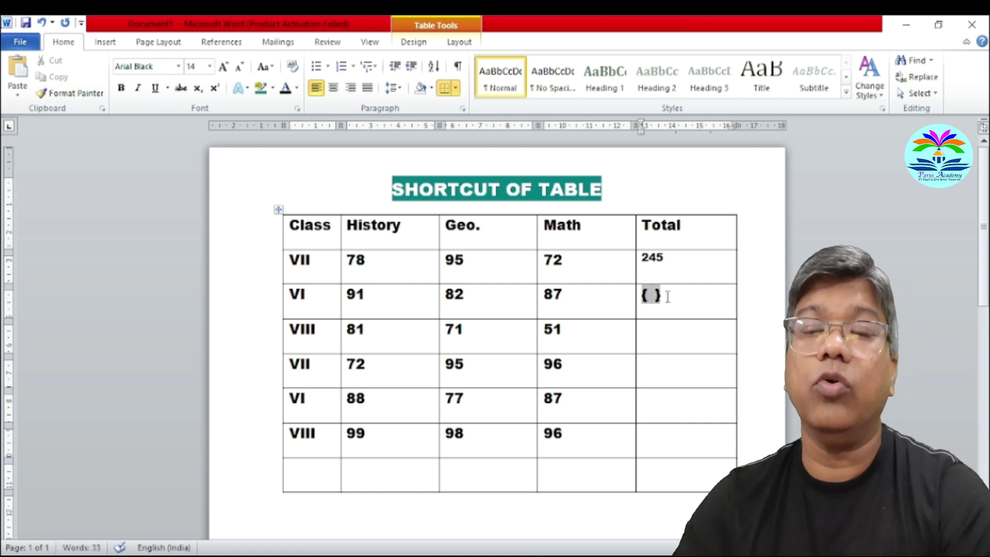
# - Build a size-11 =SUM(LEFT) field in the VI row's Total cell, updated to 260
pyautogui.write('=SUM')
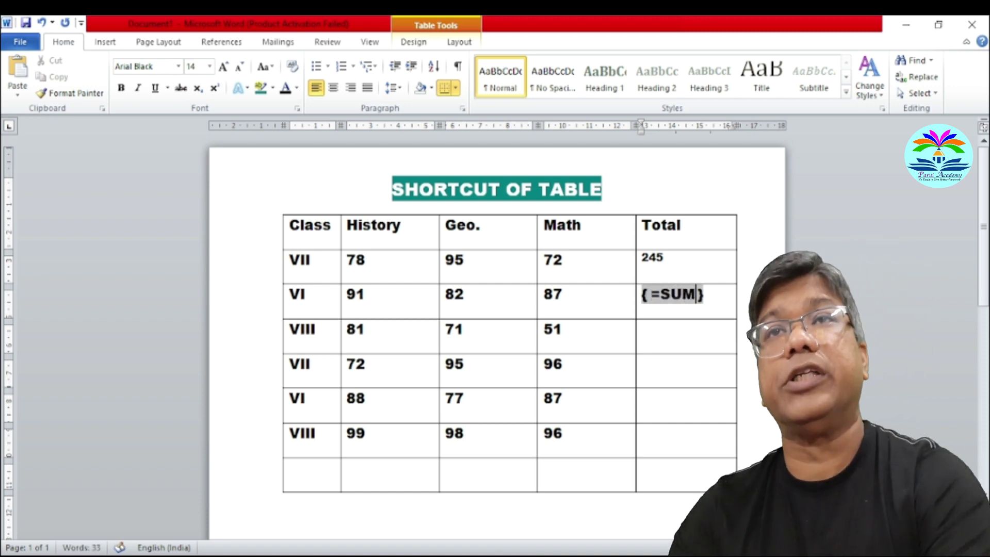
pyautogui.click(239, 67)
pyautogui.click(240, 68)
pyautogui.click(239, 67)
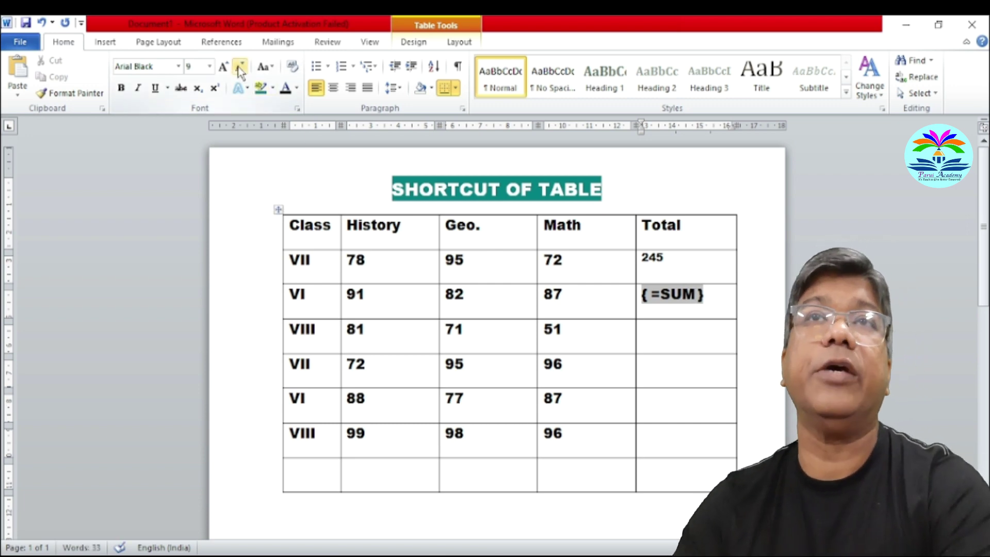
pyautogui.click(240, 67)
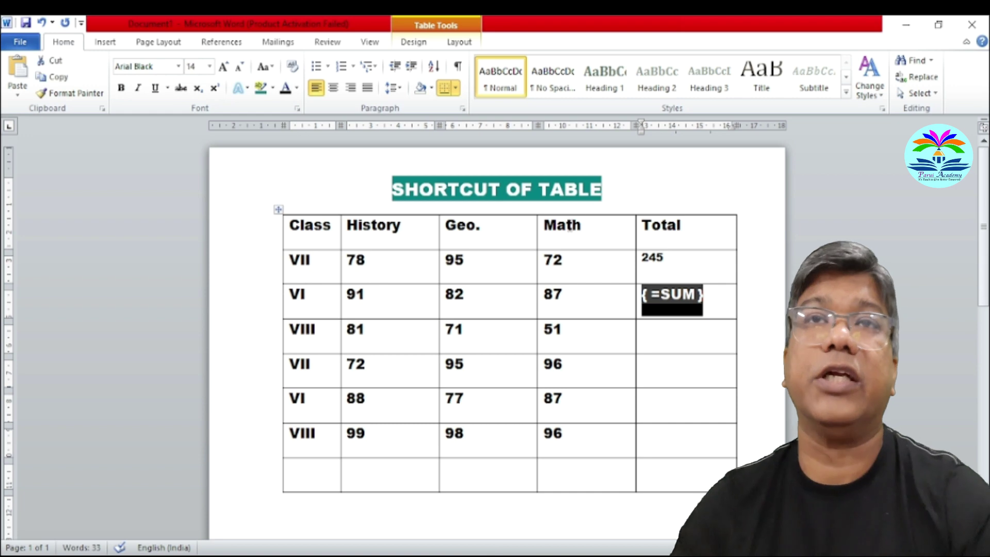
pyautogui.click(240, 67)
pyautogui.click(240, 67)
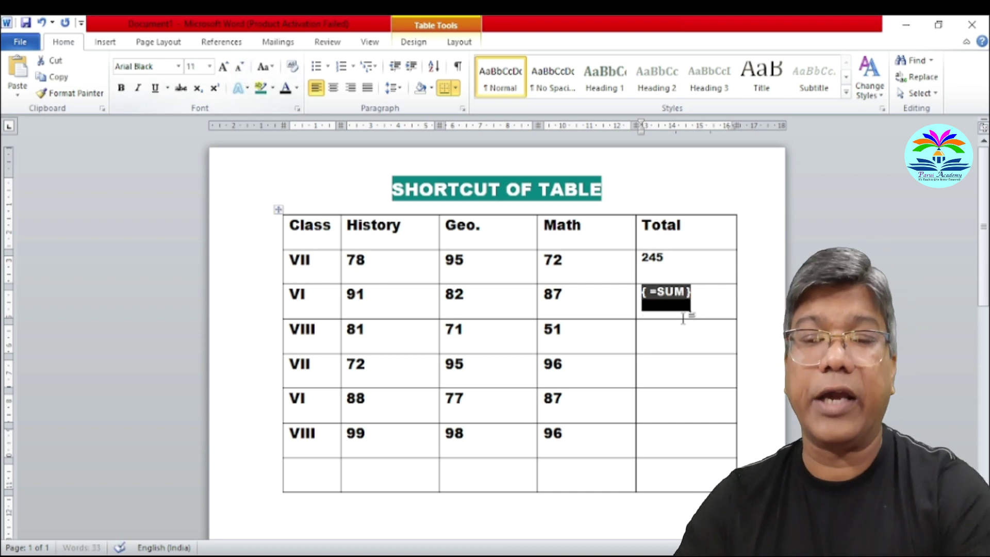
pyautogui.write('(')
pyautogui.click(686, 297)
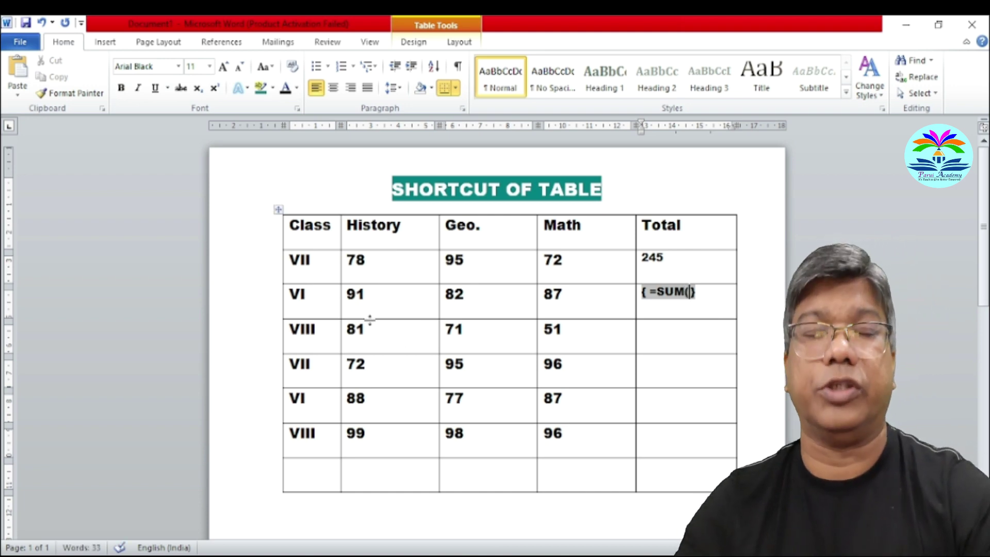
pyautogui.write('LEFT')
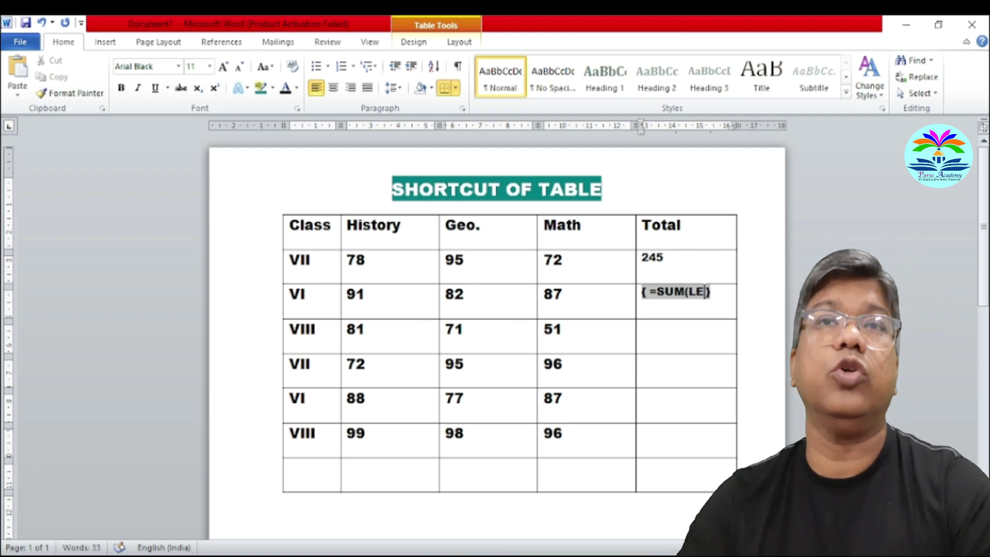
pyautogui.write(')')
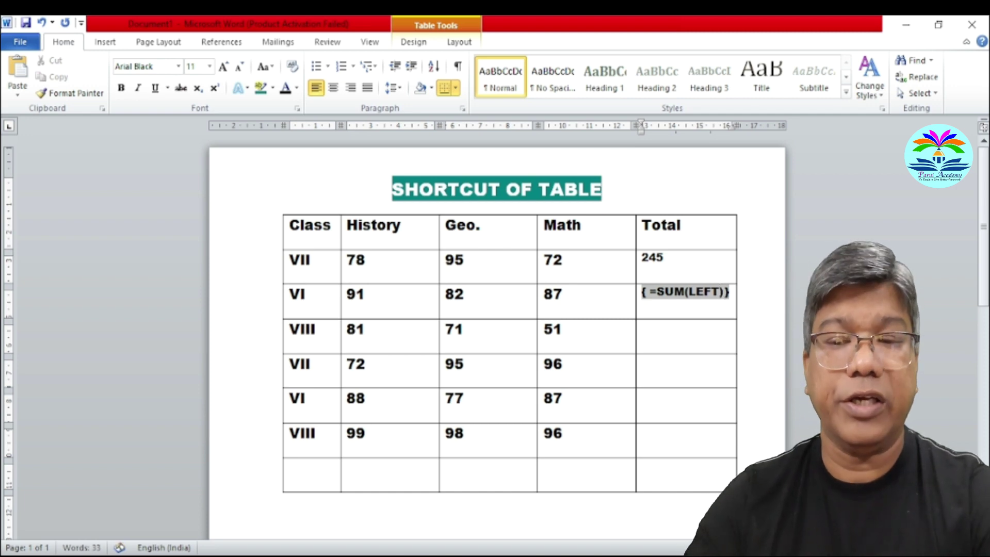
pyautogui.press('F9')
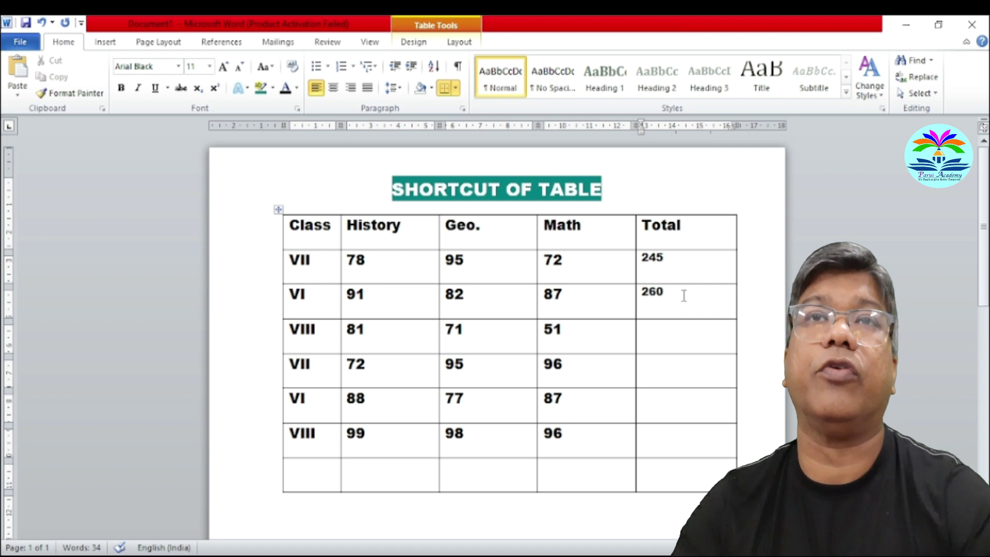
pyautogui.hotkey('shift', 'Left')
pyautogui.hotkey('shift', 'Left')
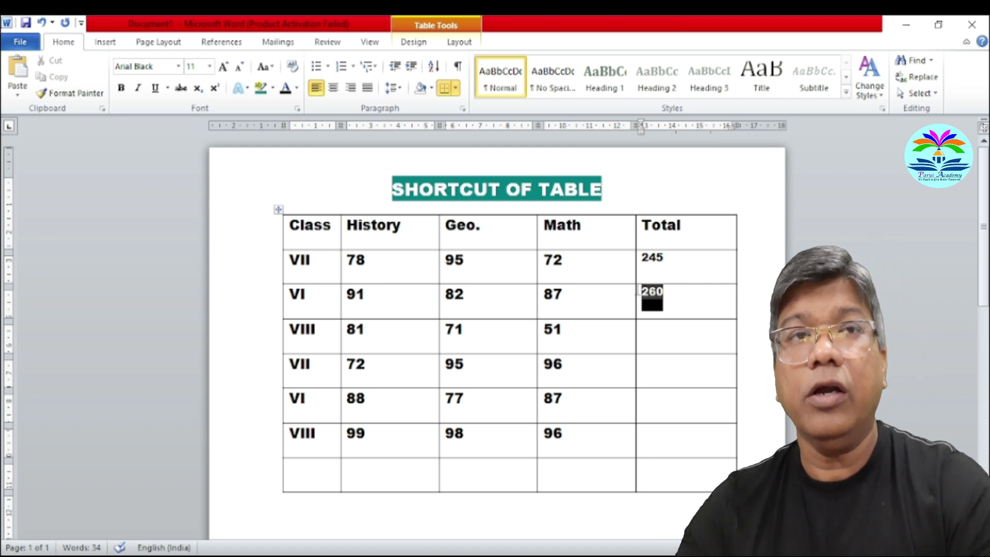
# - Copy the 260 total field
pyautogui.hotkey('shift', 'Left')
pyautogui.hotkey('shift', 'Right')
pyautogui.hotkey('shift', 'Right')
pyautogui.hotkey('shift', 'Right')
pyautogui.hotkey('shift', 'Left')
pyautogui.hotkey('shift', 'Left')
pyautogui.hotkey('shift', 'Left')
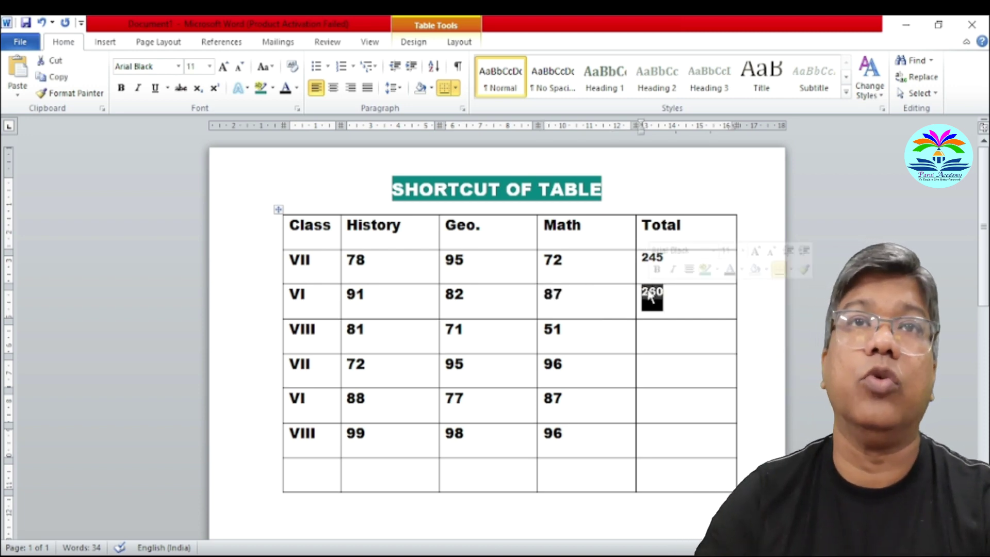
pyautogui.rightClick(651, 295)
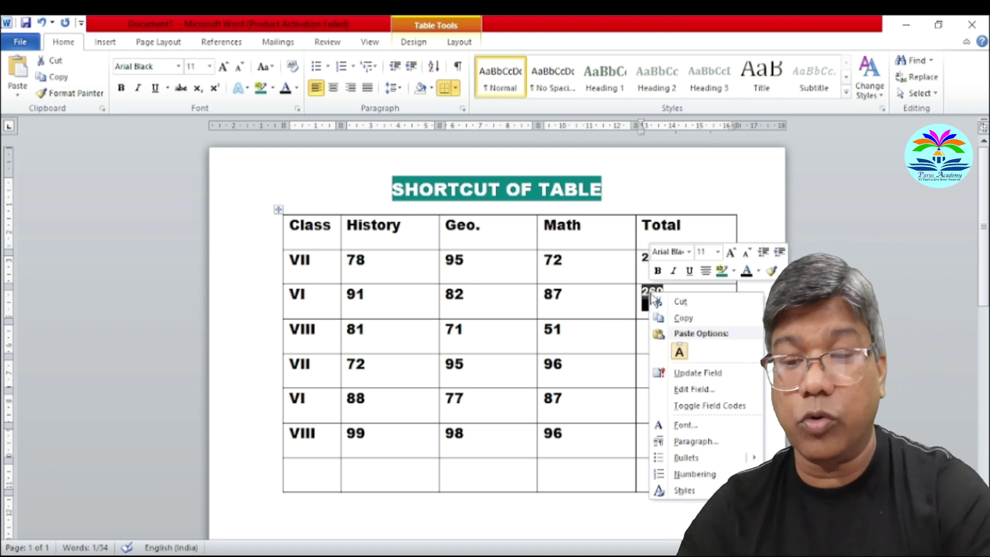
pyautogui.click(683, 318)
# - Paste the 260 field into the VIII, VII and VI rows' Total cells
pyautogui.click(665, 327)
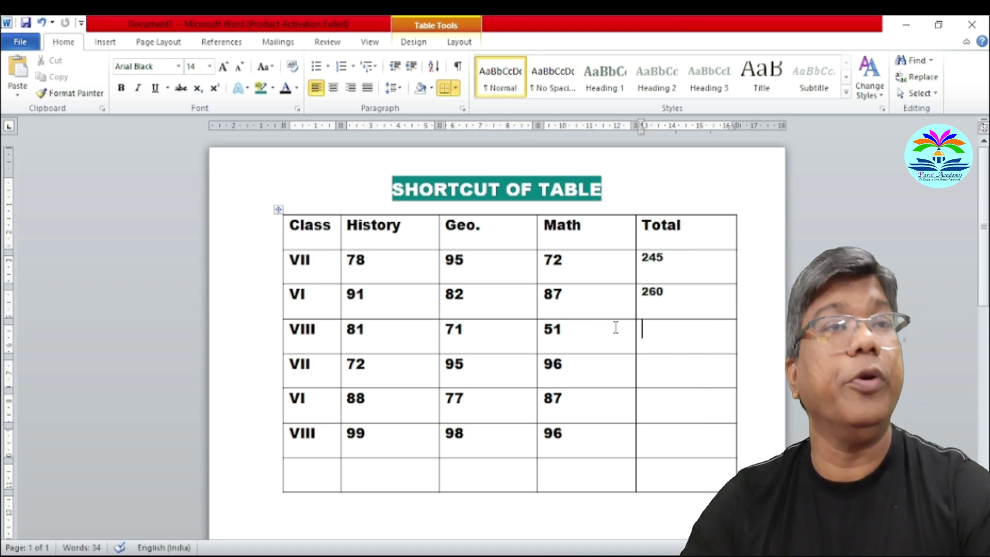
pyautogui.hotkey('ctrl', 'v')
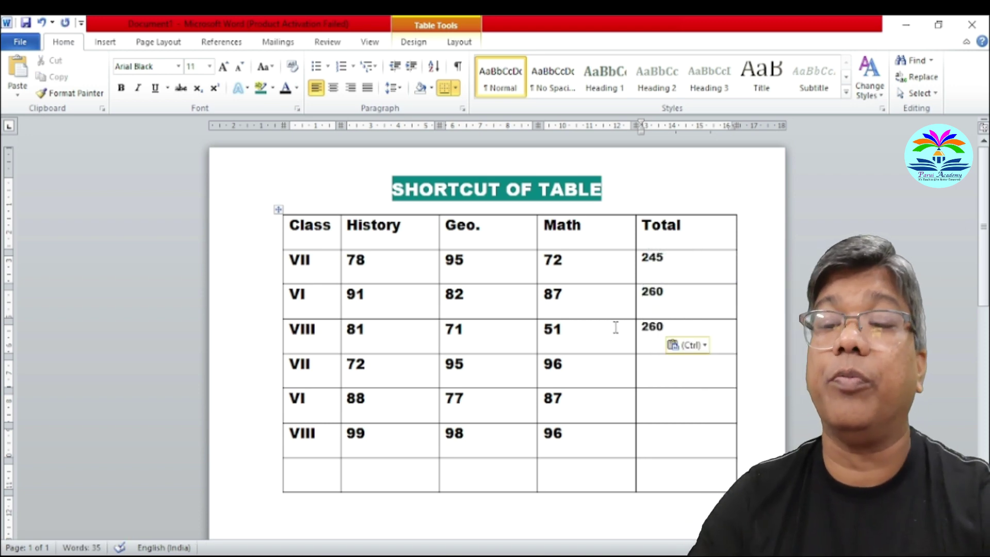
pyautogui.press('Down')
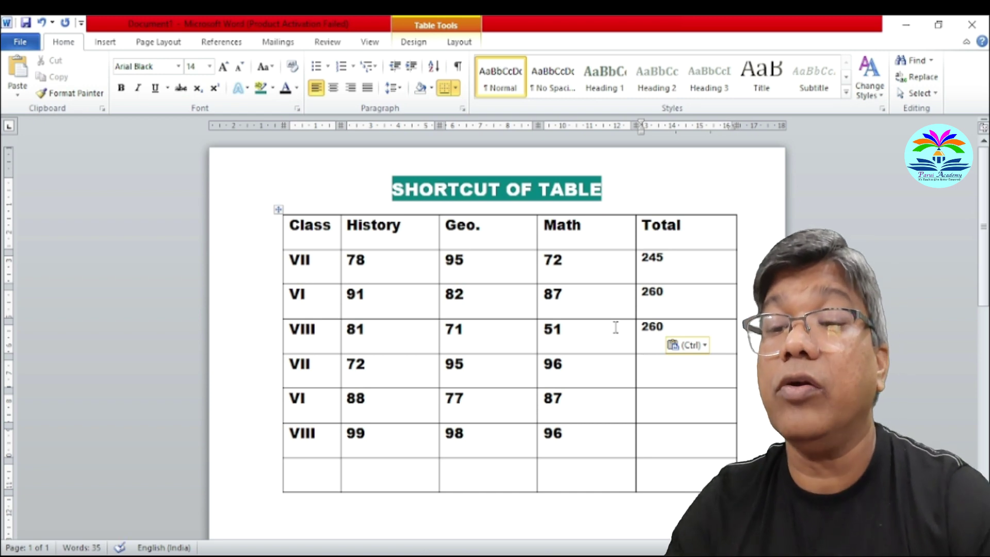
pyautogui.hotkey('ctrl', 'v')
pyautogui.press('Down')
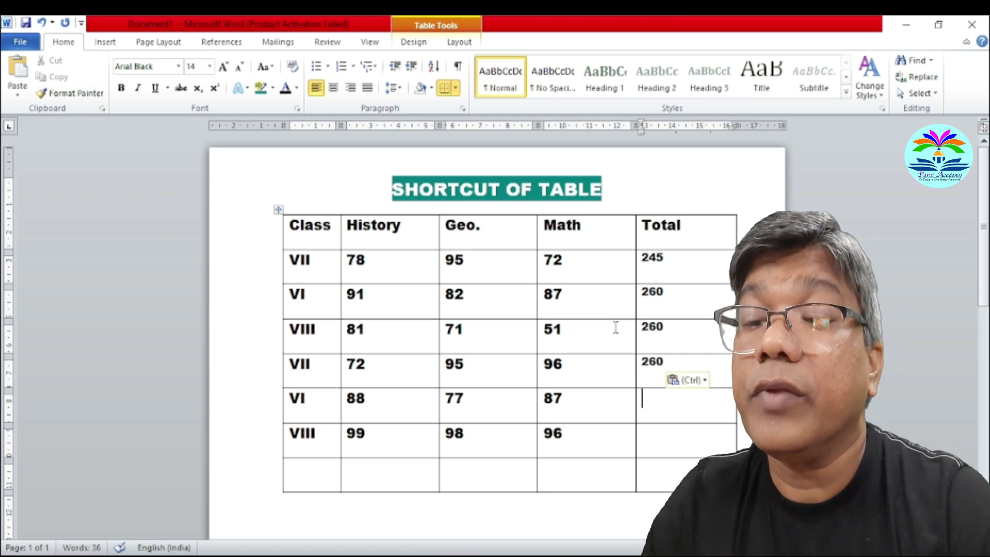
pyautogui.hotkey('ctrl', 'v')
pyautogui.press('Down')
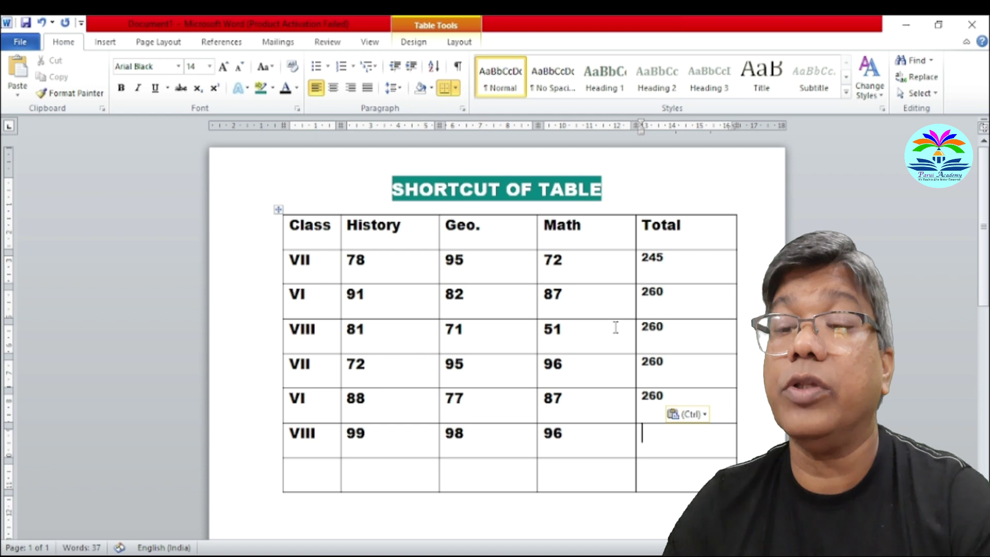
# - Paste the field into the last Total cell and update the VIII row total to 203
pyautogui.hotkey('ctrl', 'v')
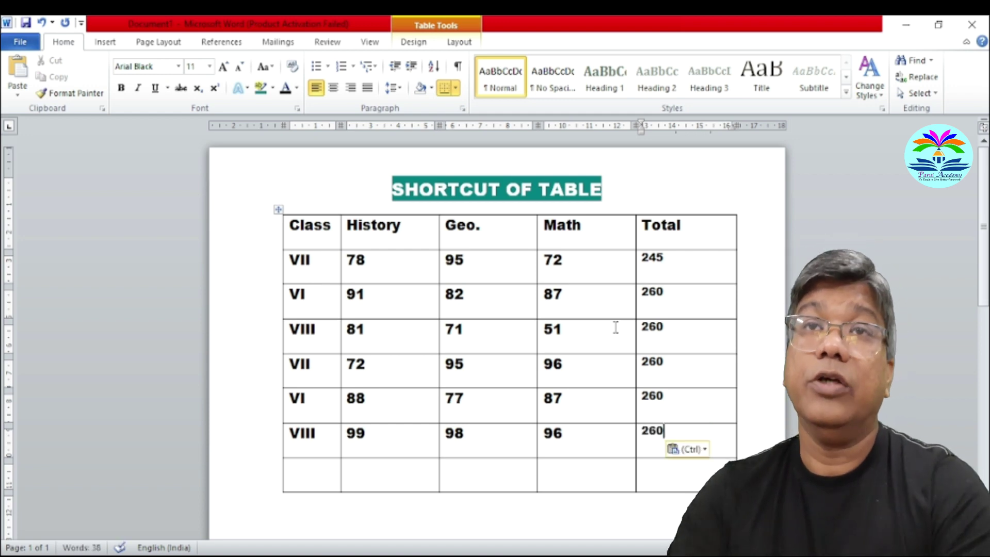
pyautogui.rightClick(654, 331)
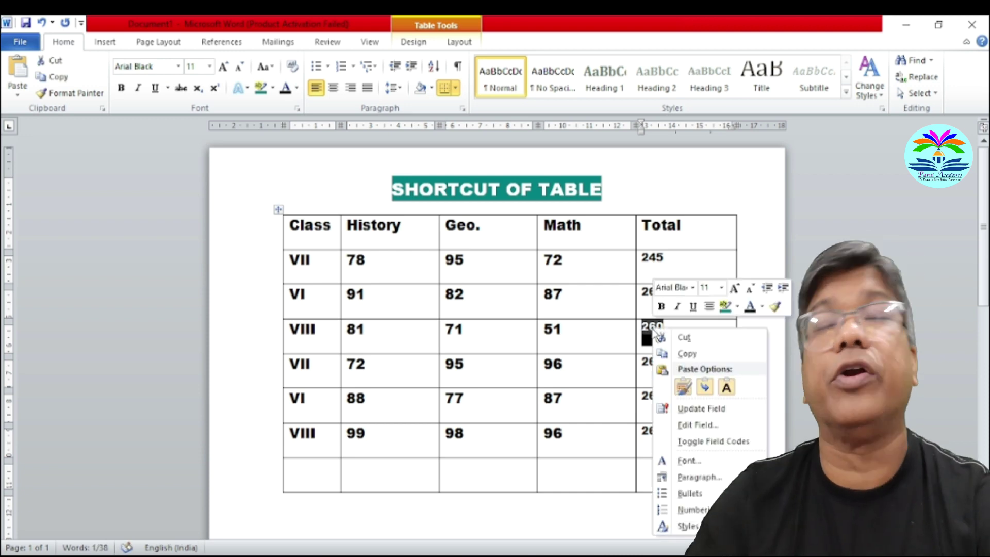
pyautogui.click(728, 412)
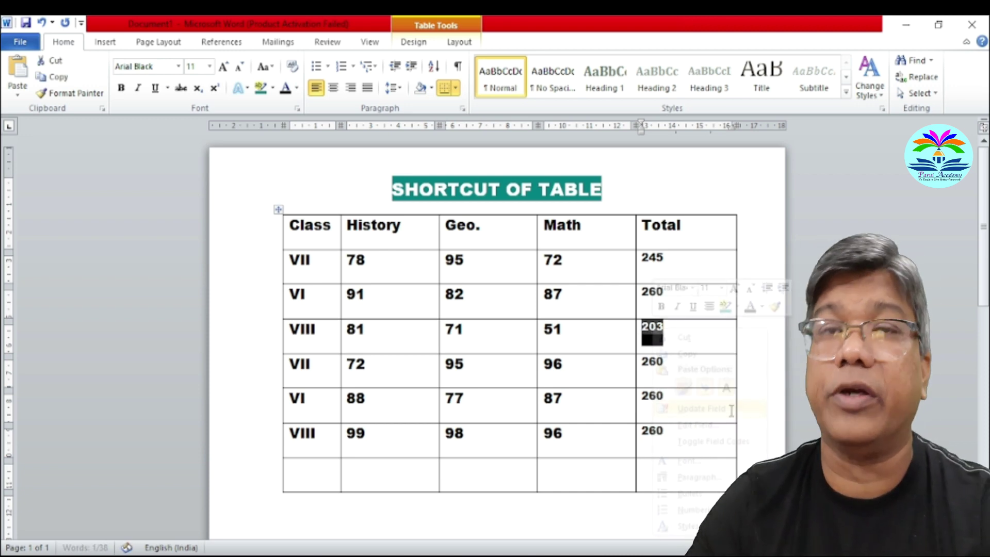
pyautogui.click(676, 345)
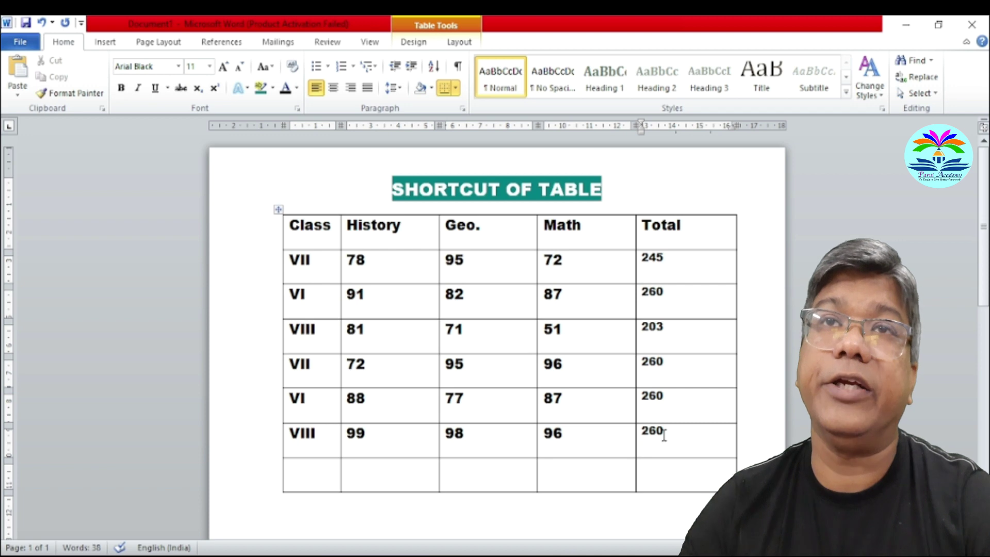
pyautogui.keyDown('alt'); pyautogui.click(650, 367); pyautogui.keyUp('alt')
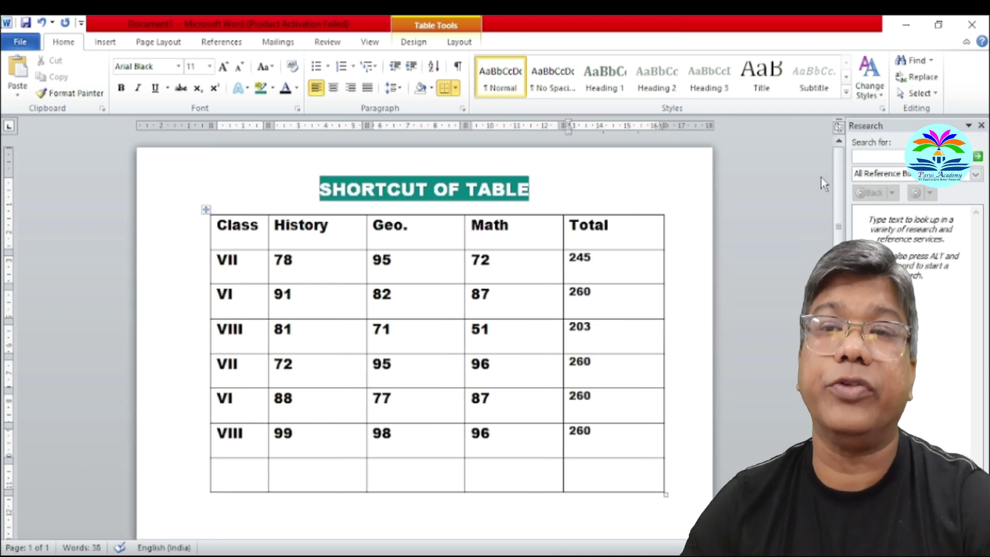
pyautogui.click(981, 125)
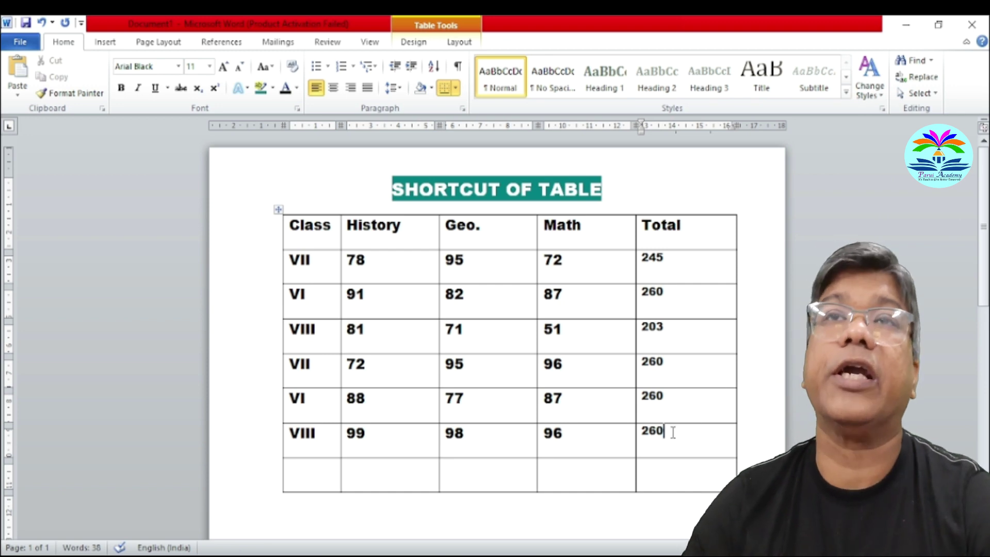
pyautogui.moveTo(673, 432); pyautogui.dragTo(647, 382)
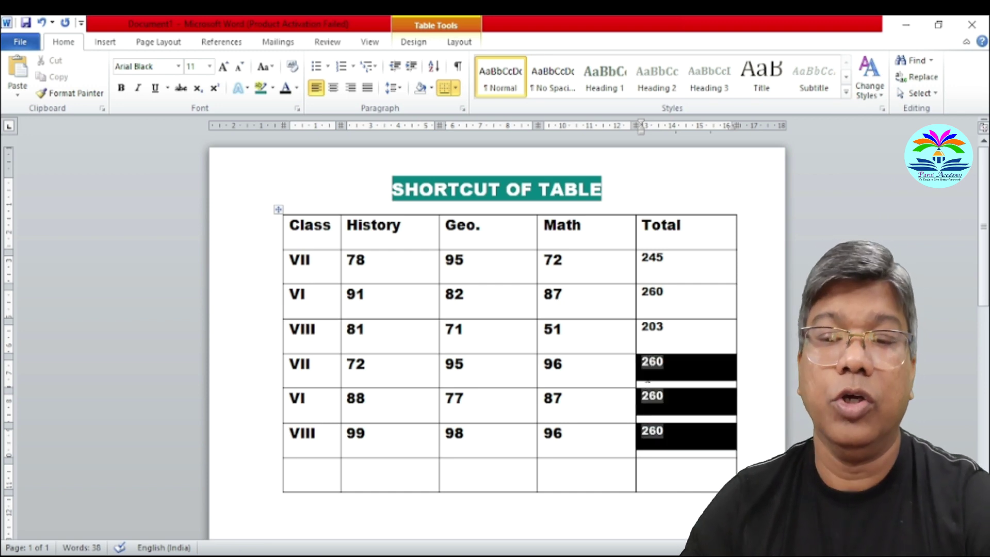
pyautogui.rightClick(667, 363)
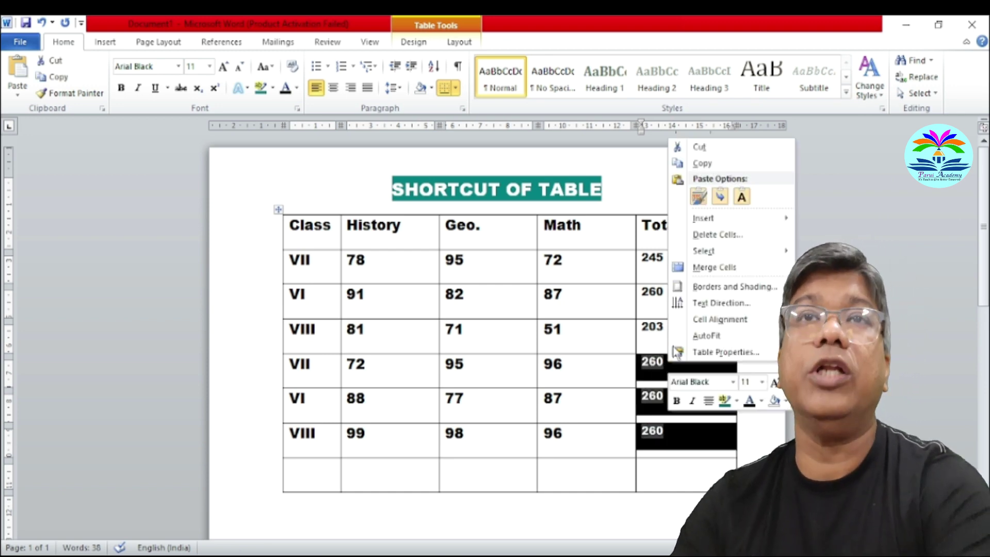
pyautogui.click(724, 482)
pyautogui.click(664, 434)
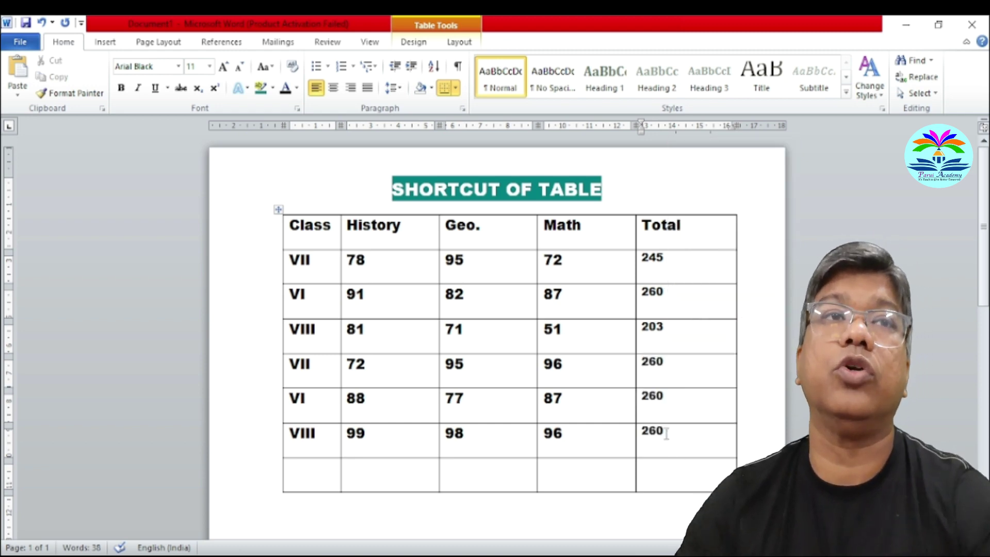
# - Update the last, VI and VII row totals to 293, 252 and 263
pyautogui.doubleClick(665, 433)
pyautogui.rightClick(653, 436)
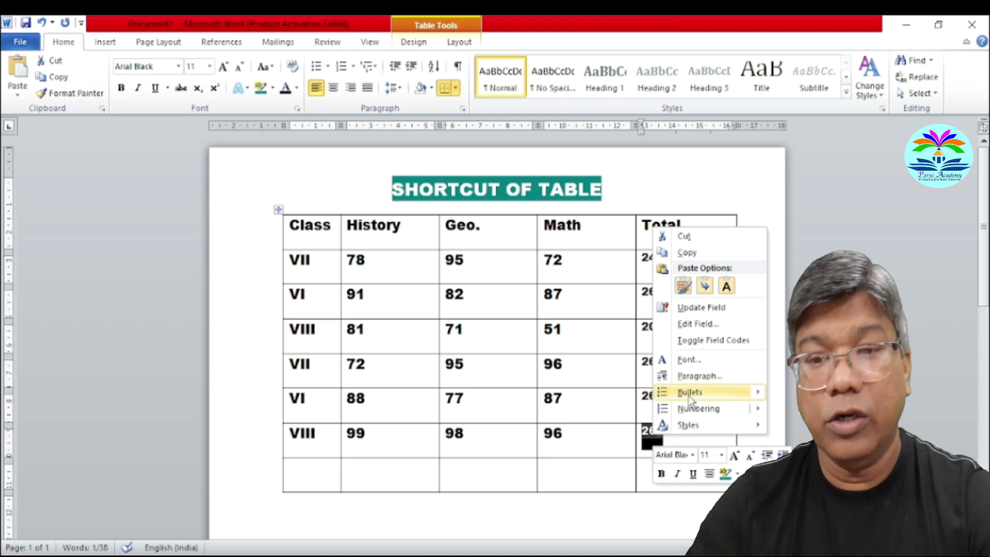
pyautogui.click(703, 308)
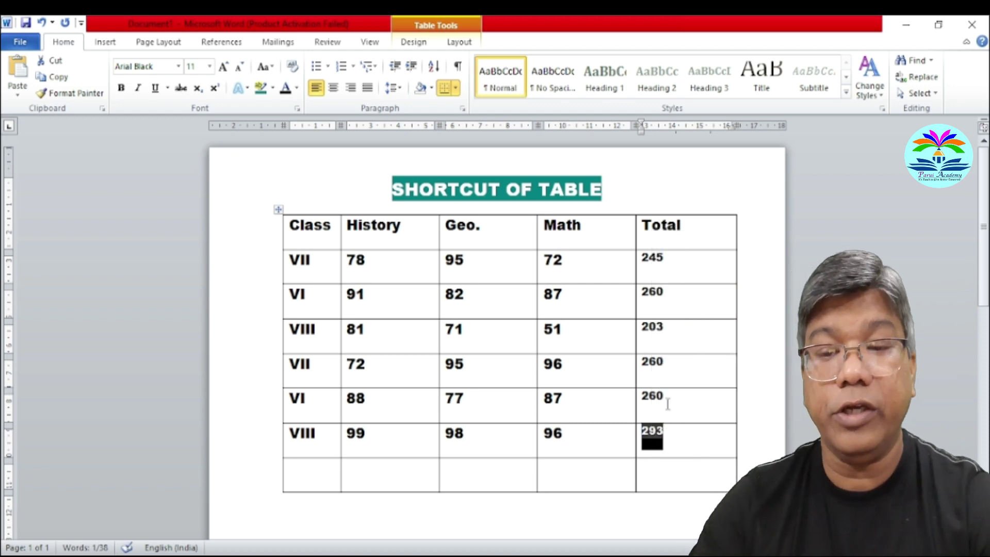
pyautogui.doubleClick(653, 397)
pyautogui.rightClick(659, 394)
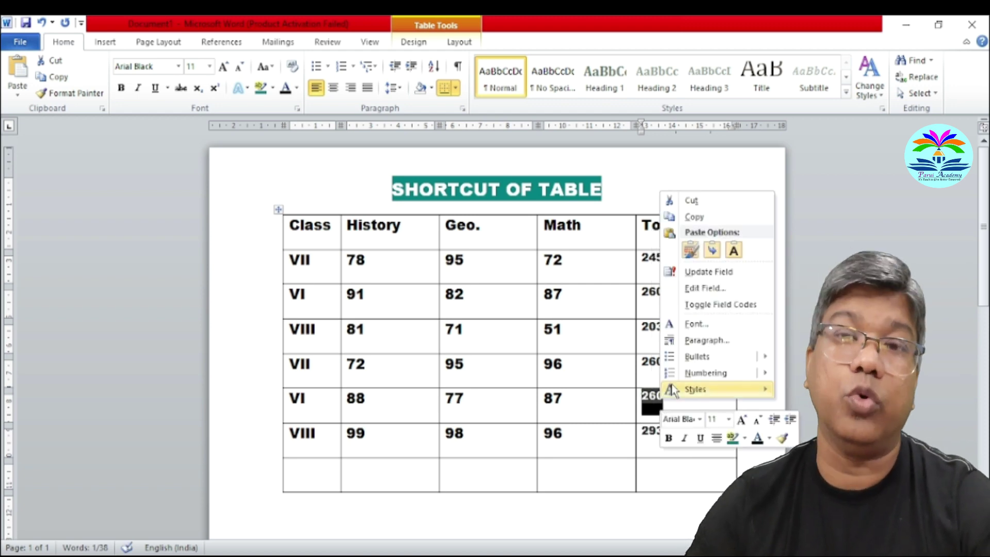
pyautogui.click(708, 272)
pyautogui.doubleClick(652, 362)
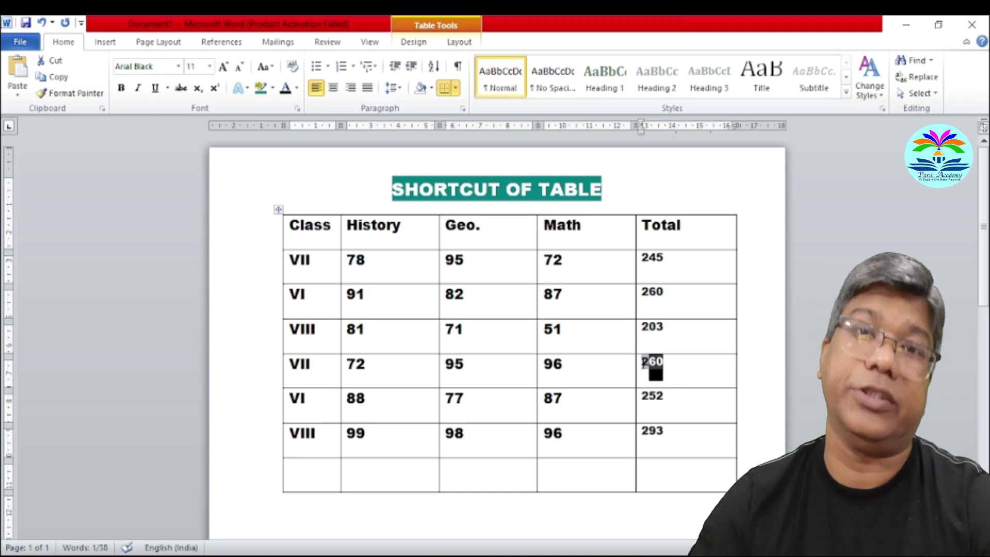
pyautogui.rightClick(651, 360)
pyautogui.click(710, 235)
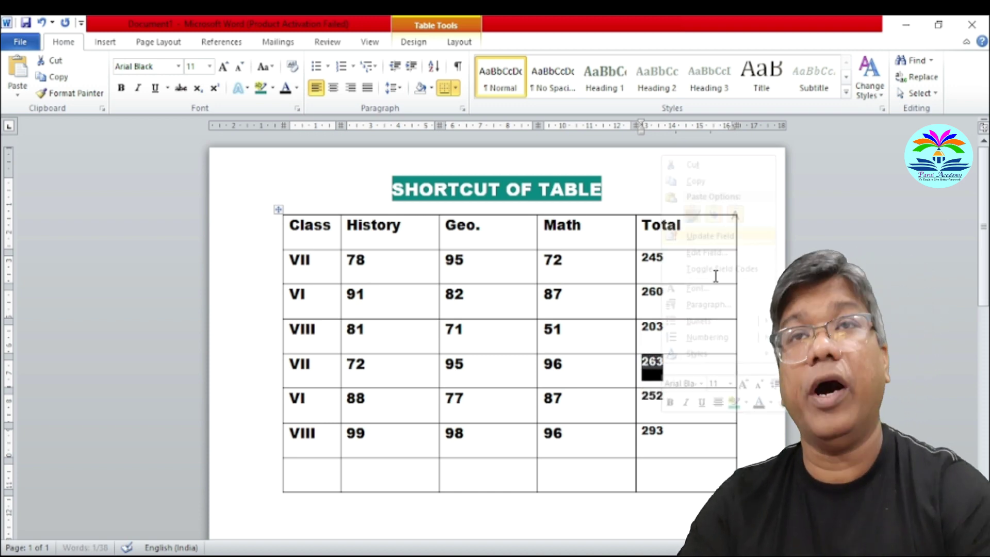
pyautogui.click(675, 467)
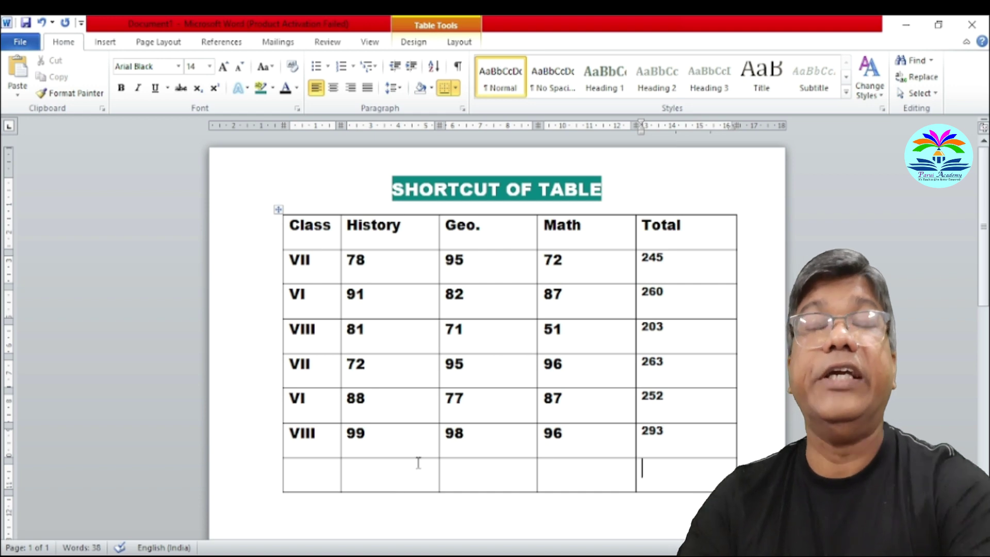
# - Place the caret in the bottom row's History cell to prepare a column-total field
pyautogui.click(383, 478)
pyautogui.click(681, 464)
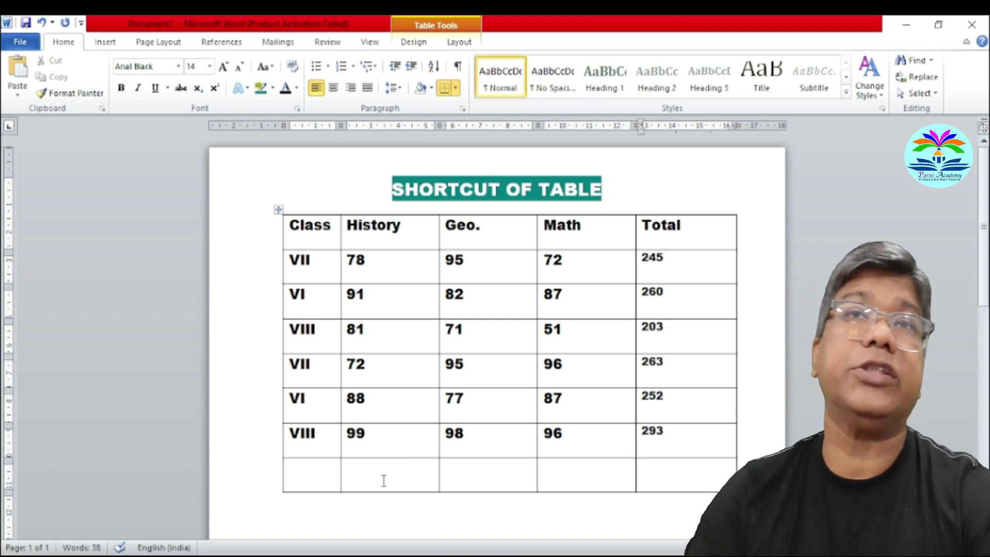
pyautogui.click(383, 480)
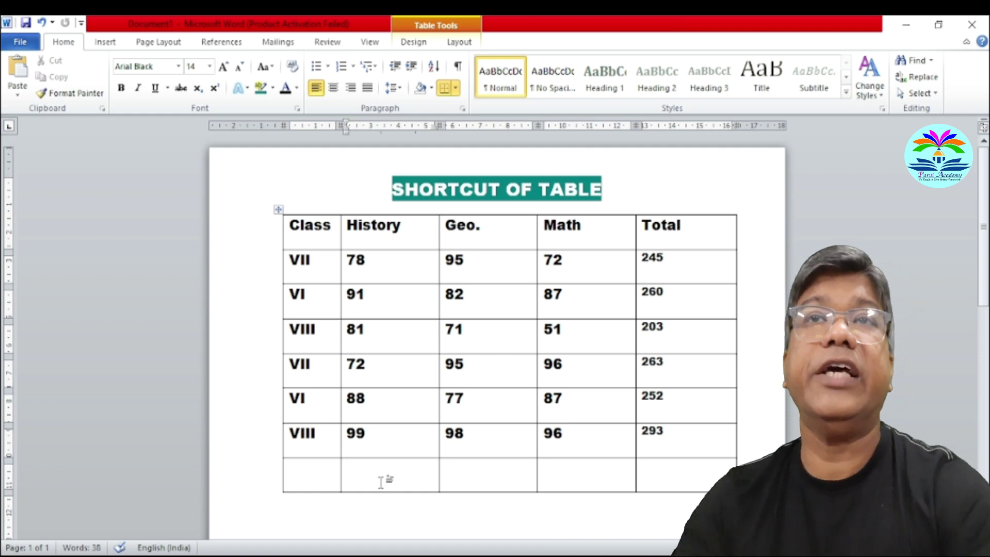
pyautogui.click(668, 467)
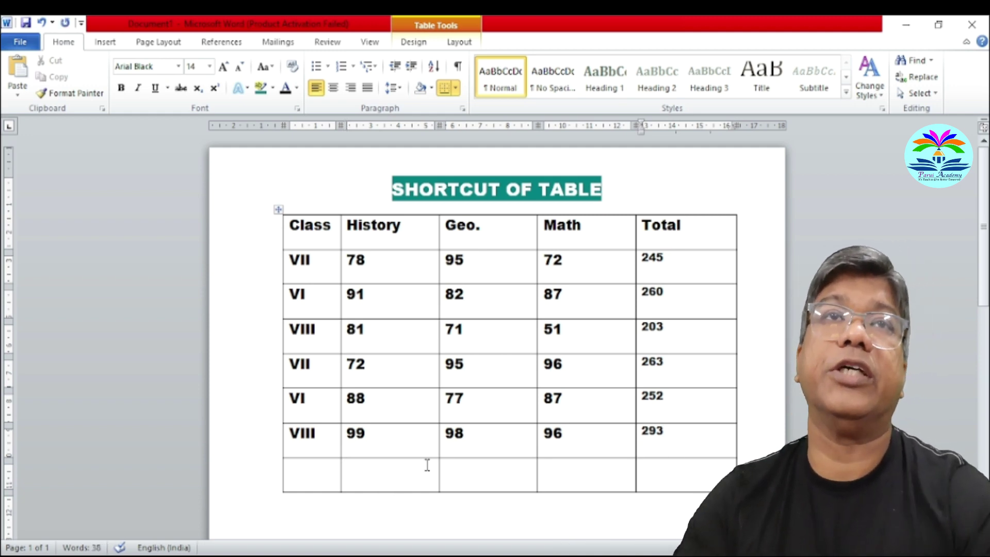
pyautogui.click(383, 482)
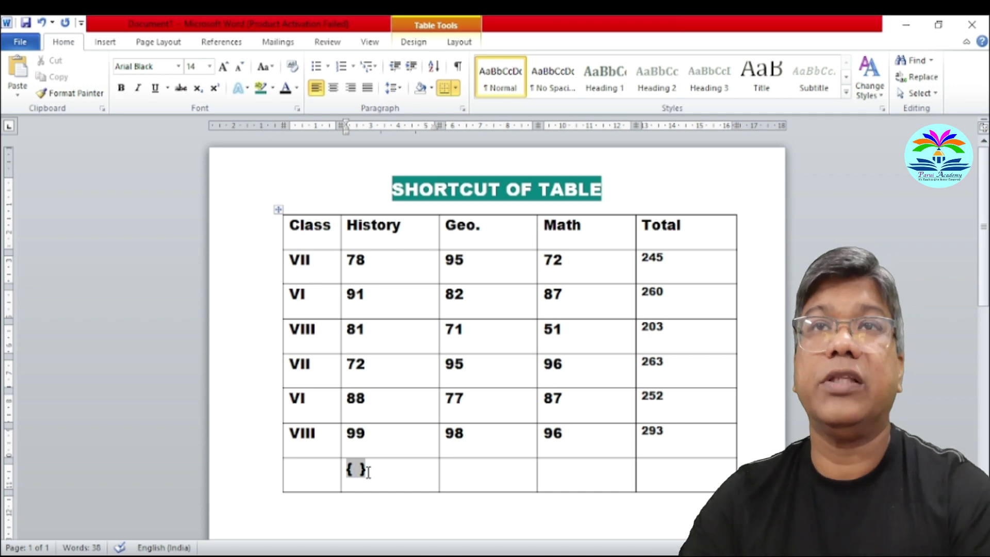
# - Enter a =SUM(ABOVE) field giving the History total 509 and copy it
pyautogui.write('=SU ')
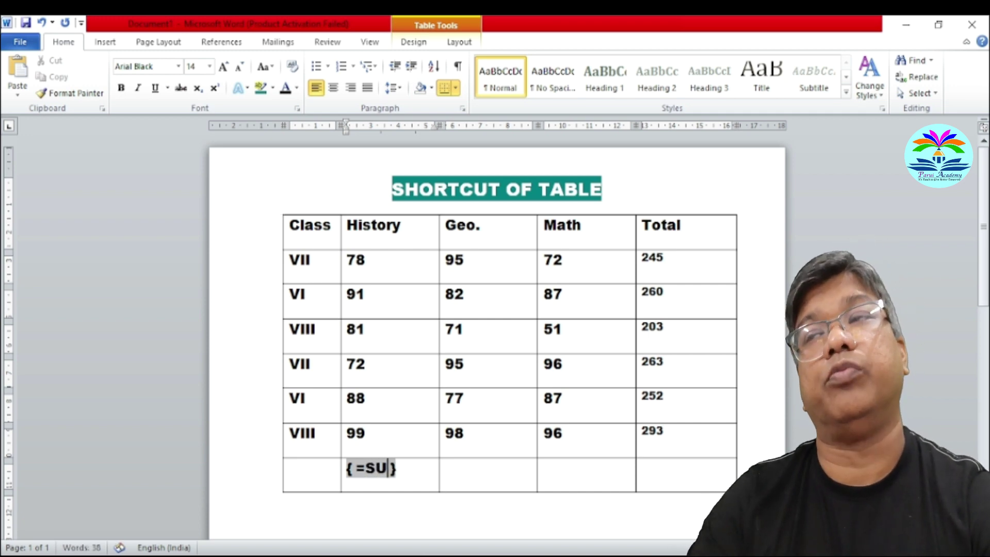
pyautogui.write('M')
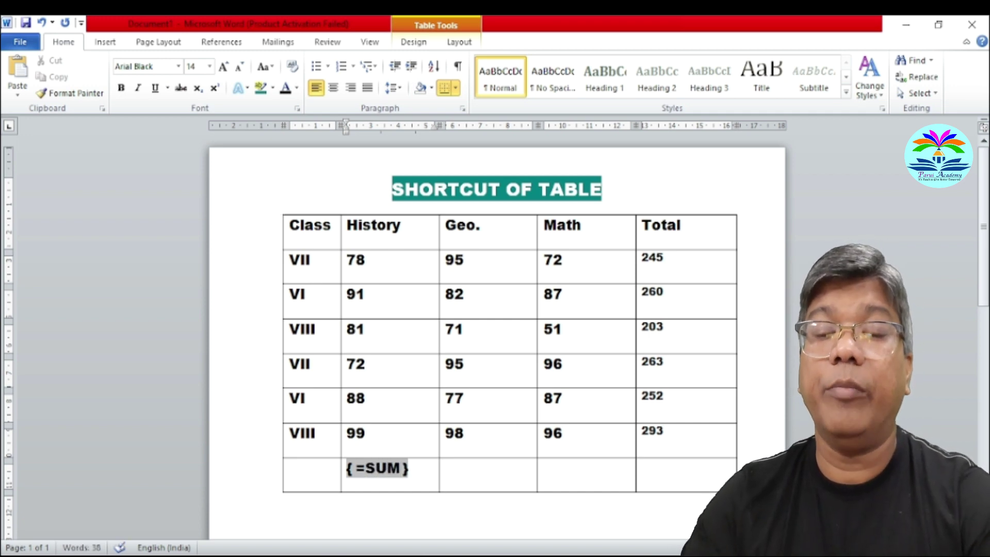
pyautogui.write('(AB')
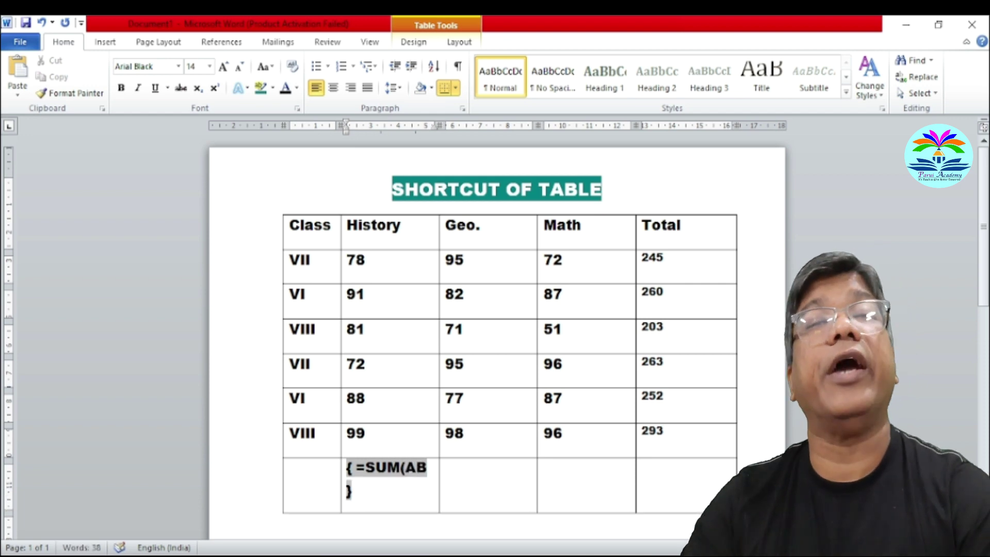
pyautogui.write('O')
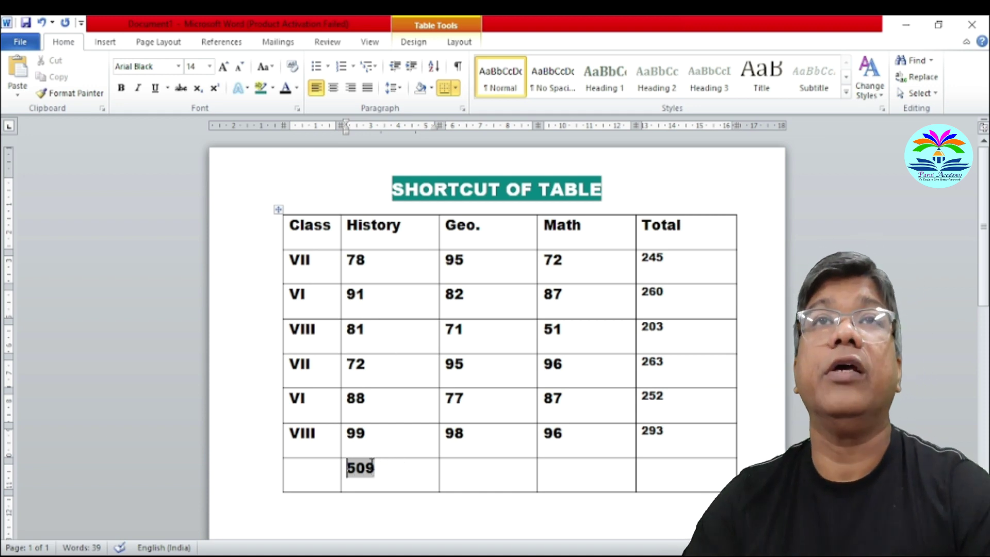
pyautogui.rightClick(377, 468)
pyautogui.click(397, 280)
# - Paste the sum field into the Geo. and Math cells and update them to 518 and 489
pyautogui.click(448, 468)
pyautogui.hotkey('ctrl', 'v')
pyautogui.click(545, 468)
pyautogui.hotkey('ctrl', 'v')
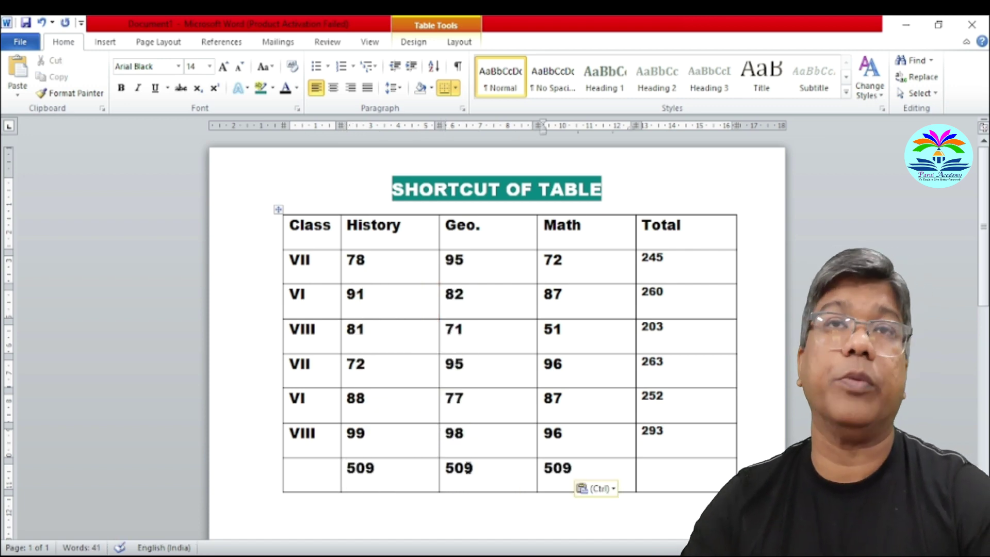
pyautogui.rightClick(459, 468)
pyautogui.click(508, 339)
pyautogui.rightClick(552, 468)
pyautogui.click(599, 340)
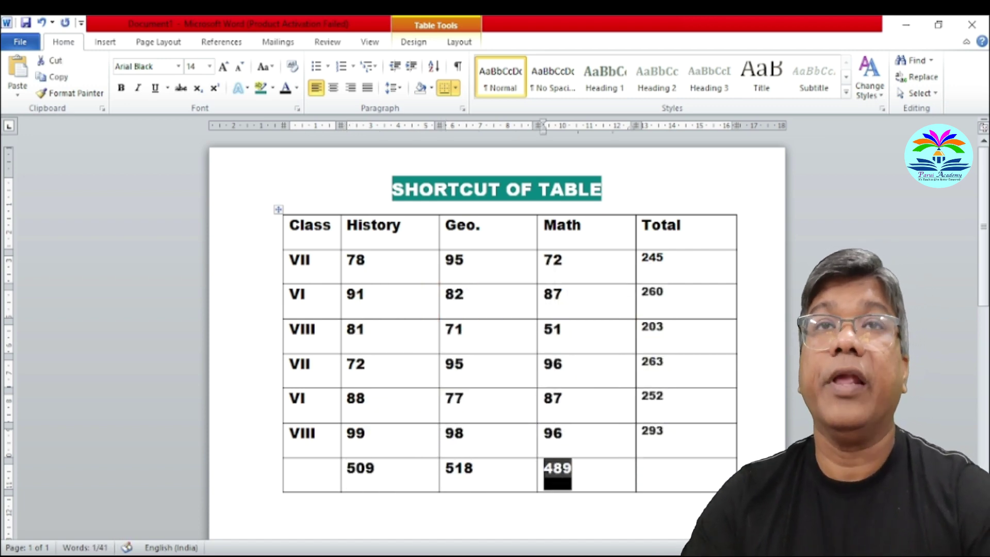
# - Highlight the History total 509 and the Math total 489 in yellow
pyautogui.click(402, 470)
pyautogui.moveTo(389, 471); pyautogui.dragTo(343, 469)
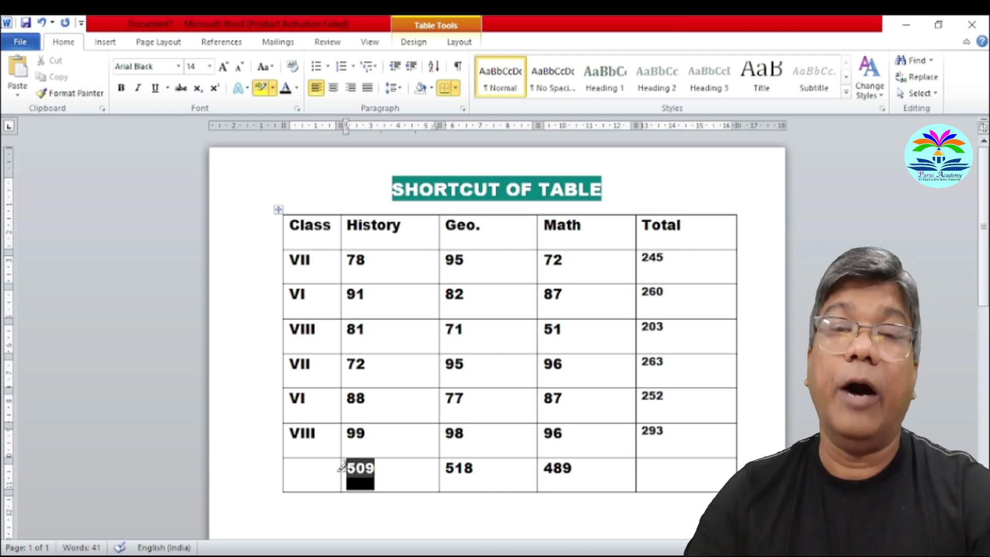
pyautogui.moveTo(573, 471); pyautogui.dragTo(541, 470)
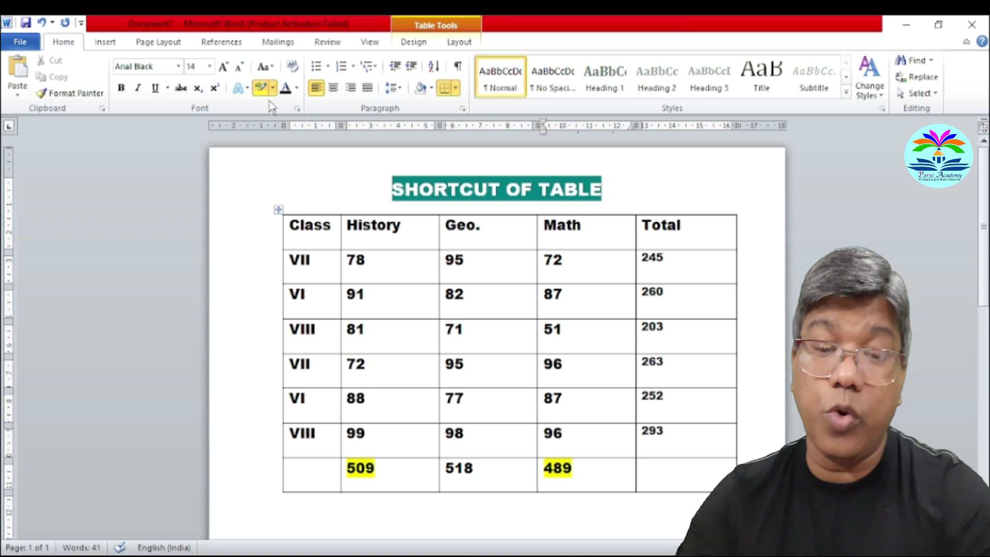
pyautogui.click(677, 480)
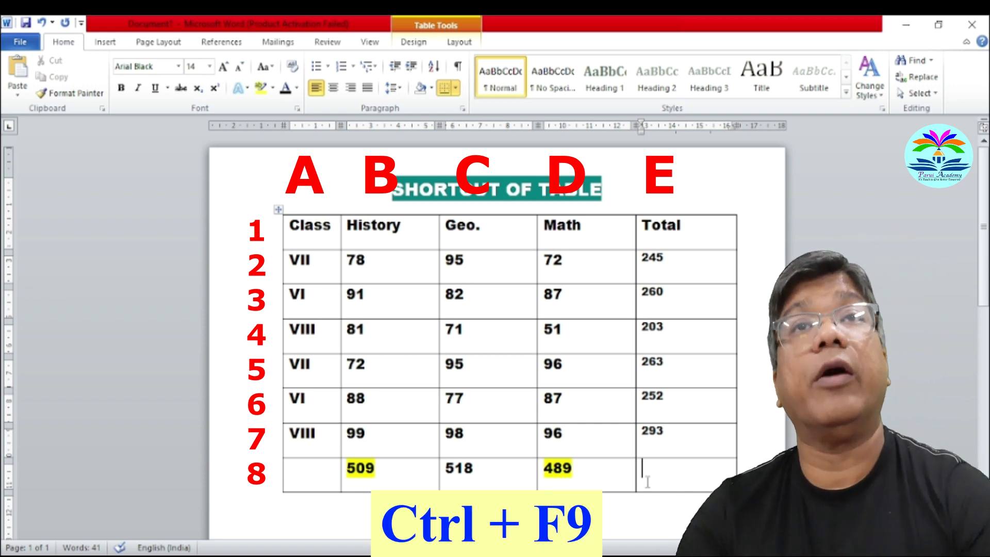
# - Insert a =B8+D8 field in cell E8 and update it to show 998
pyautogui.write('=B8+')
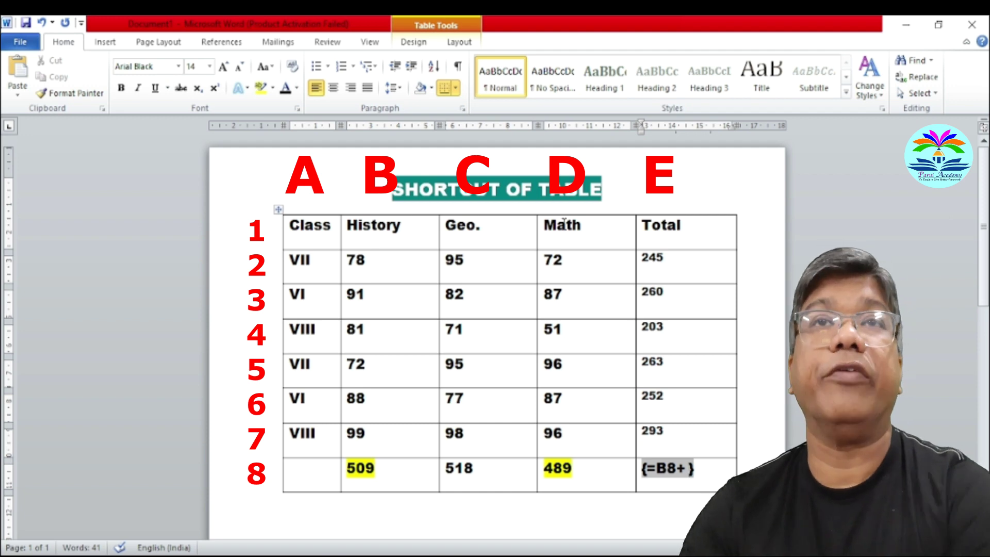
pyautogui.write('D8')
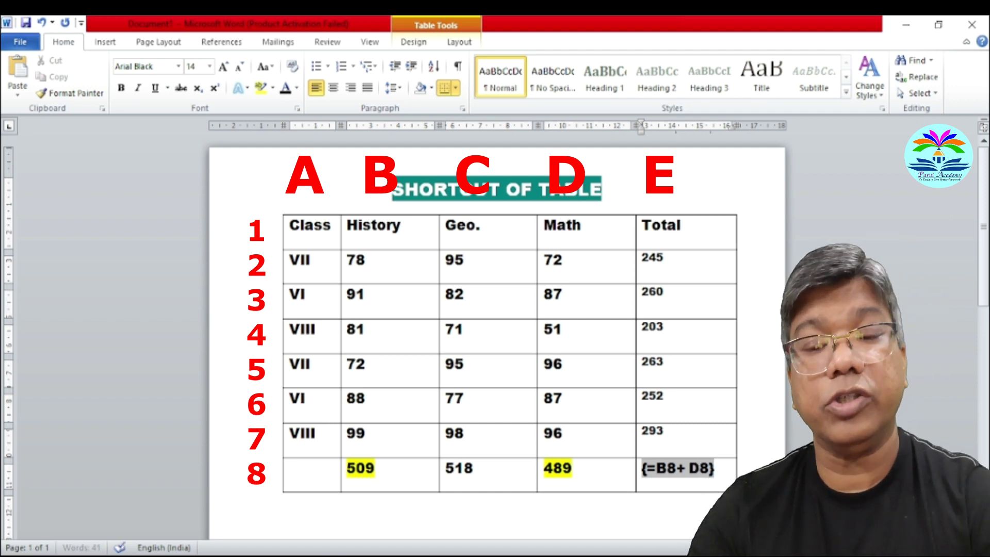
pyautogui.press('F9')
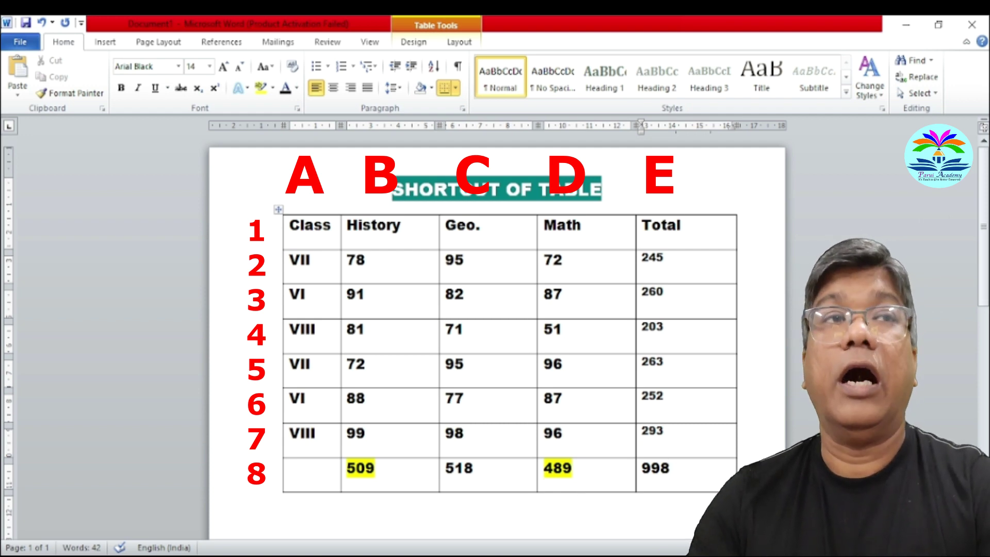
pyautogui.press('Left')
pyautogui.click(691, 470)
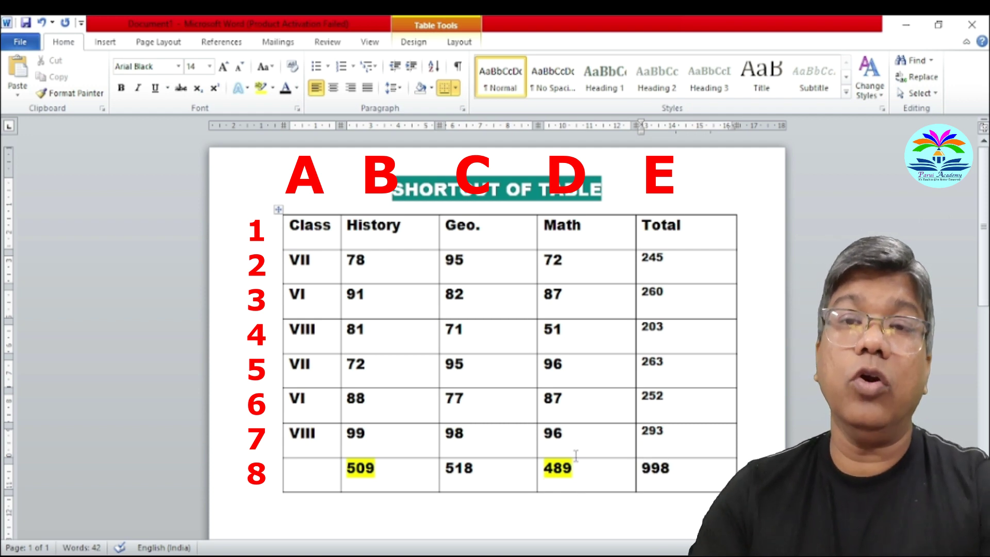